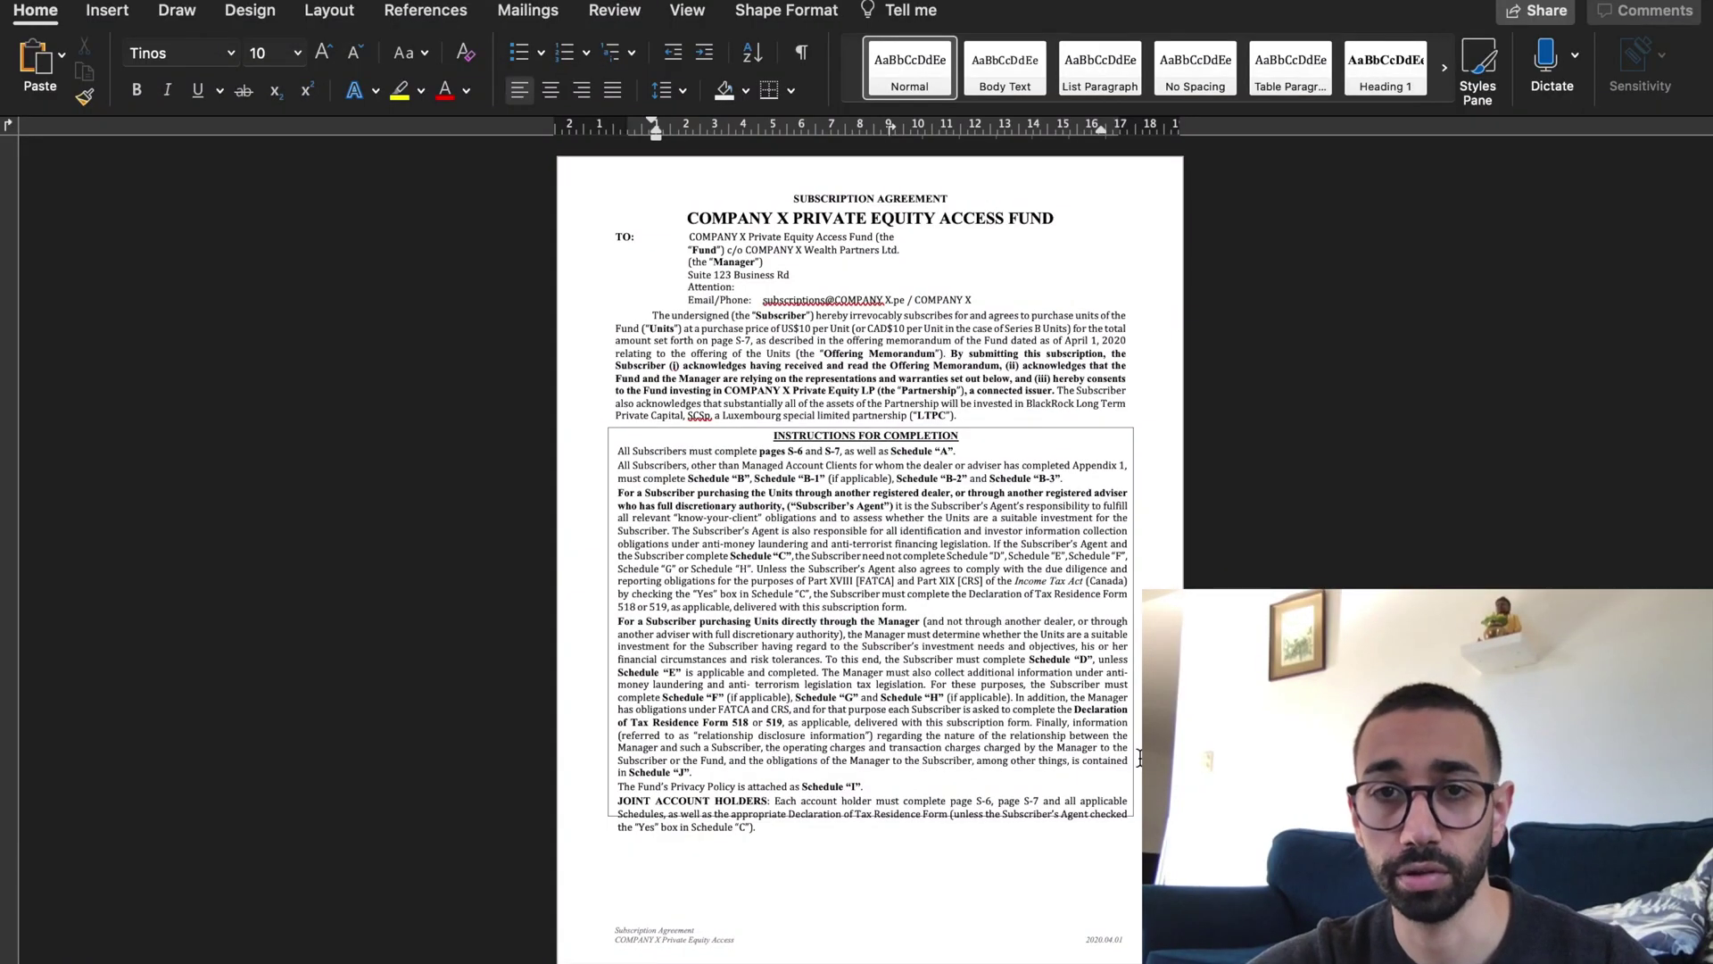
Scroll the Word agreement down to page S-7 with the Amount Subscribed and managed-account questions
scroll(1112, 694, down, 15)
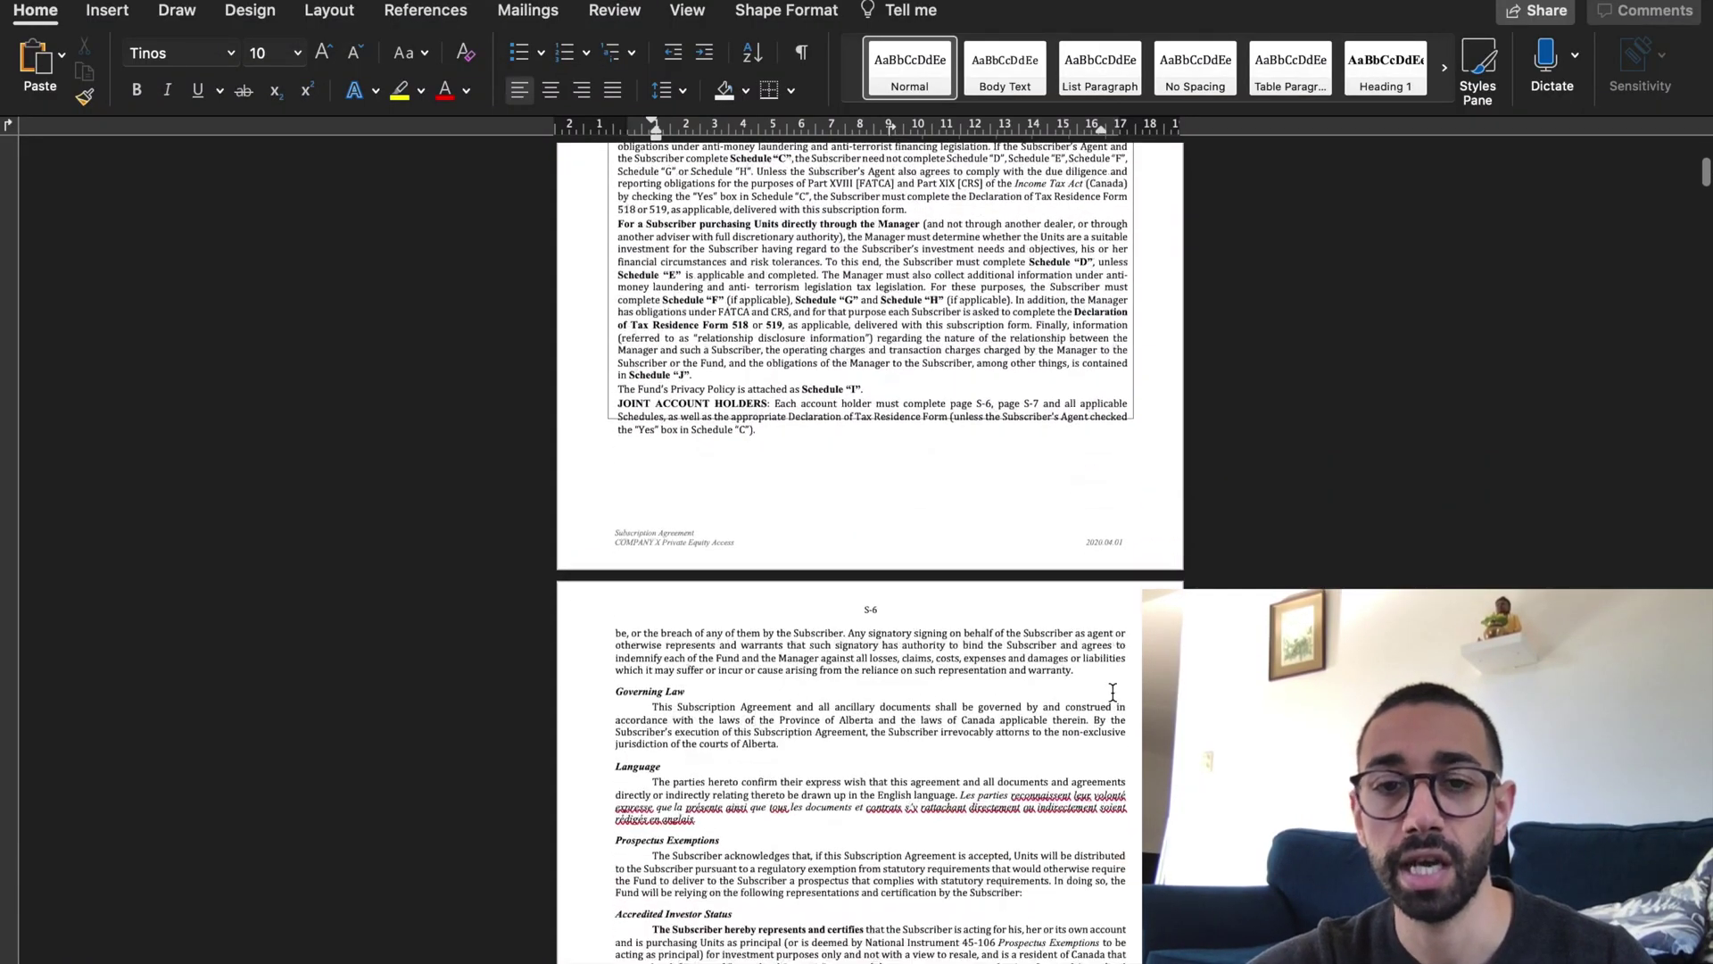
scroll(1113, 694, down, 8)
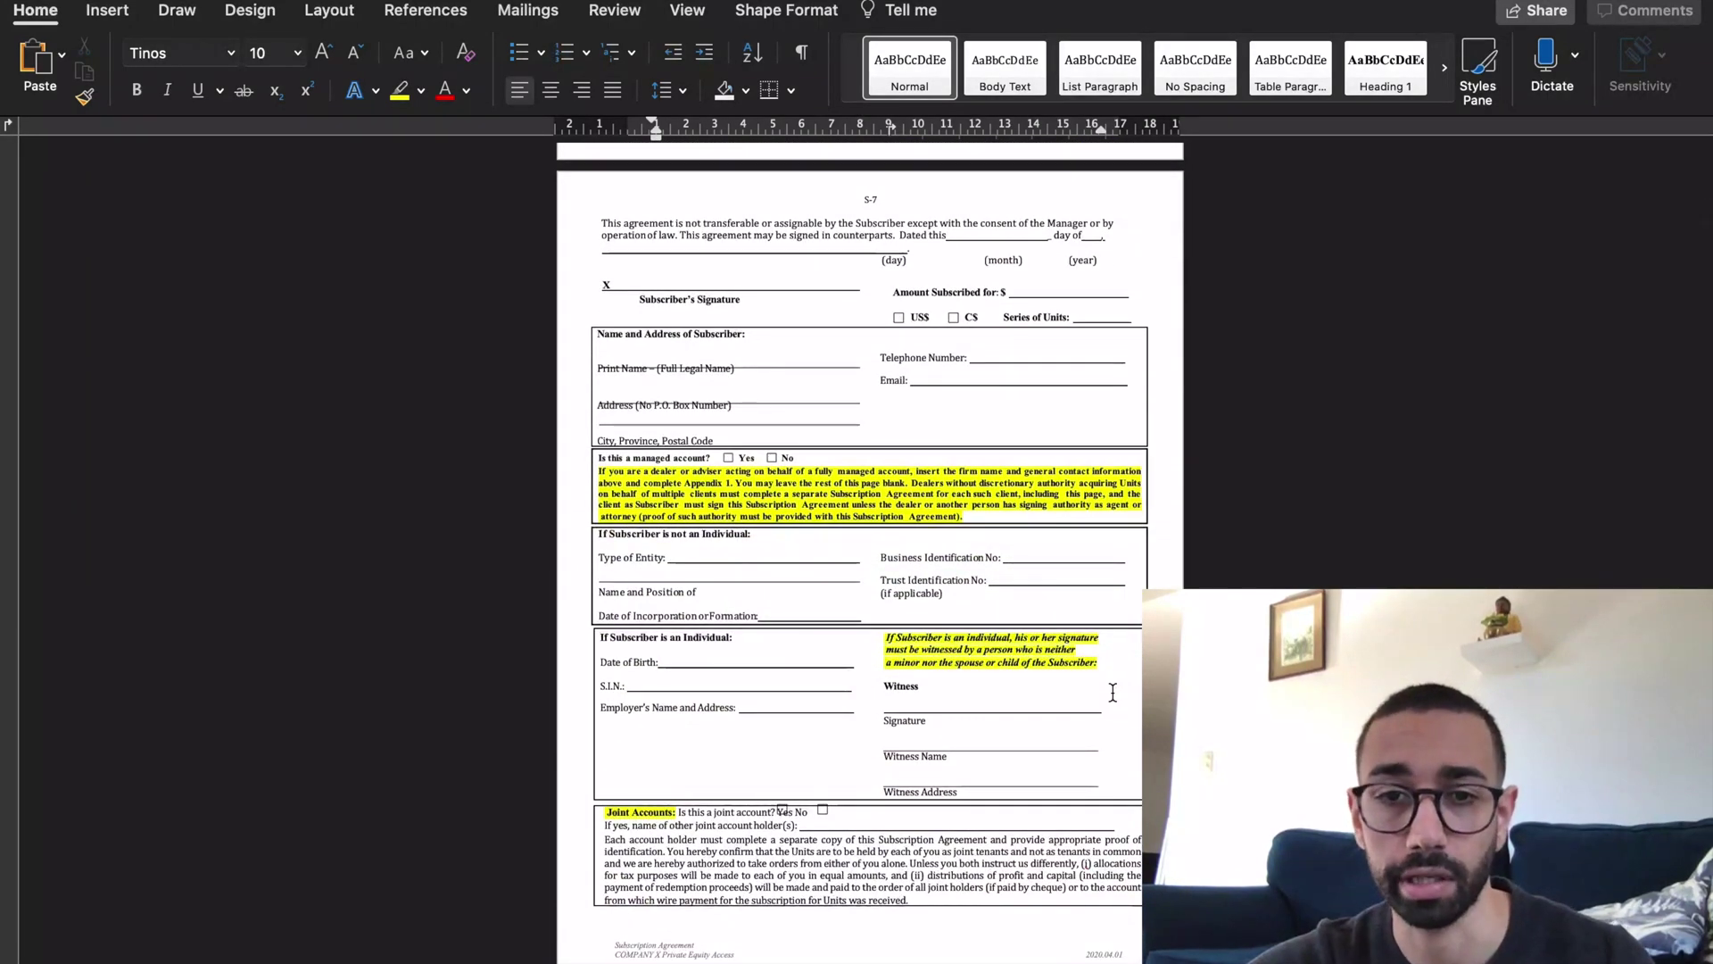
scroll(1113, 694, down, 3)
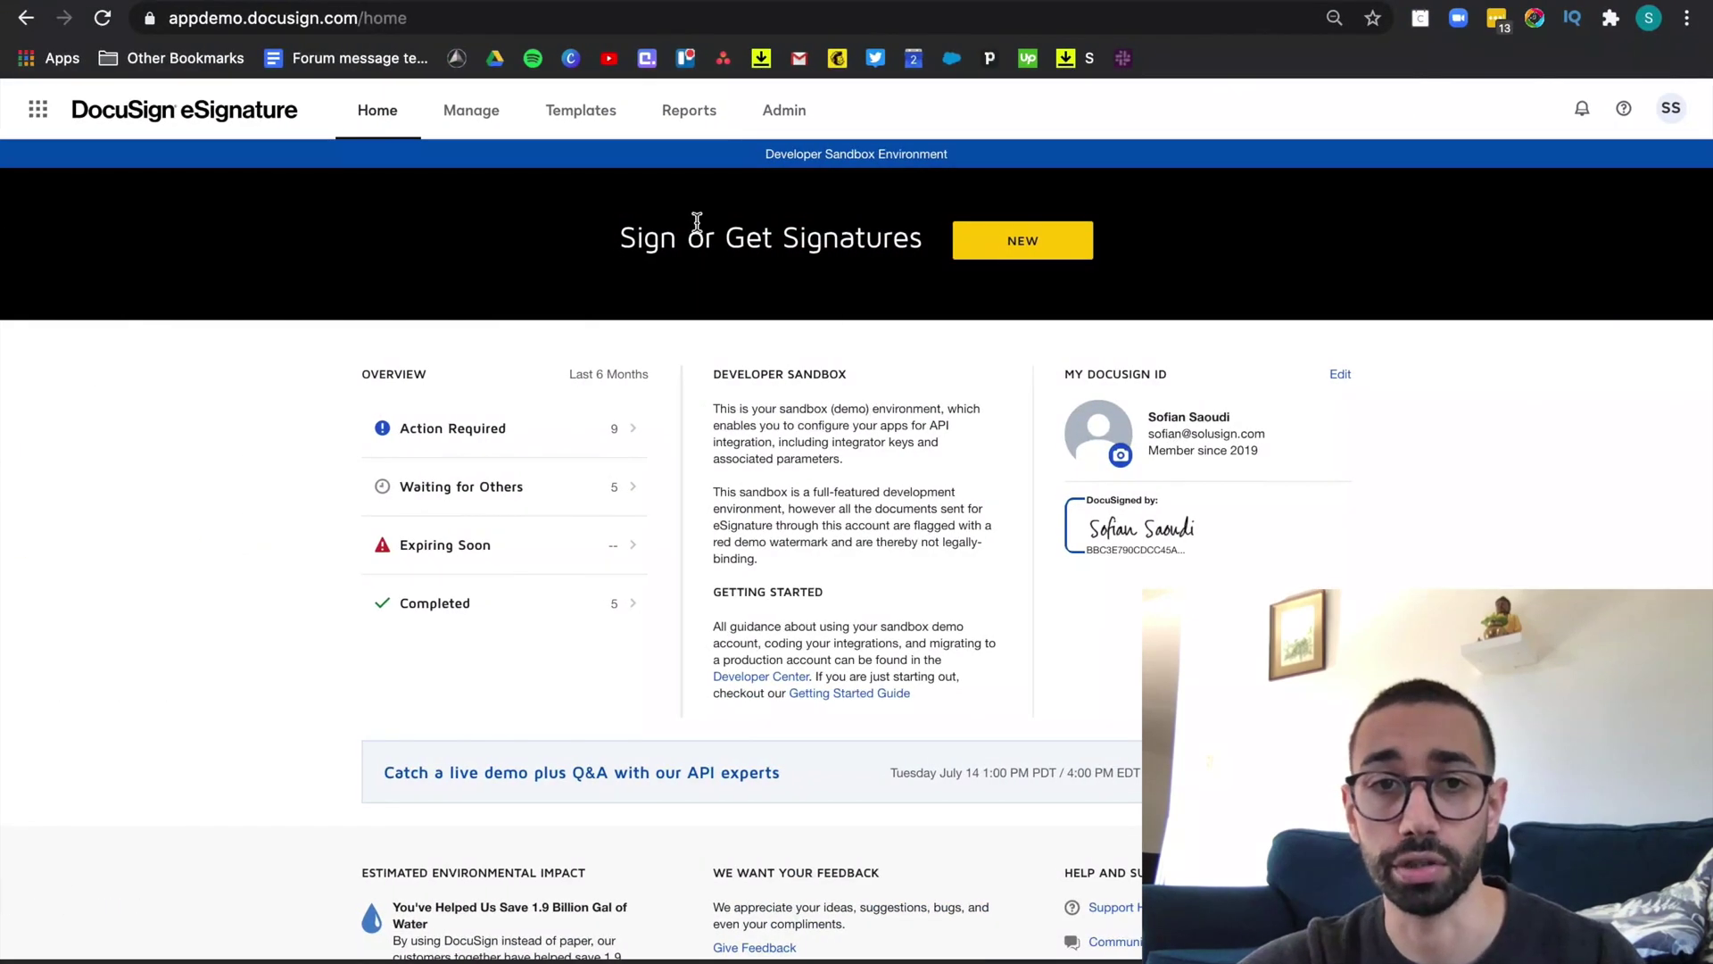
Create a new blank template named 'Subscription Agreement'
click(581, 110)
click(219, 210)
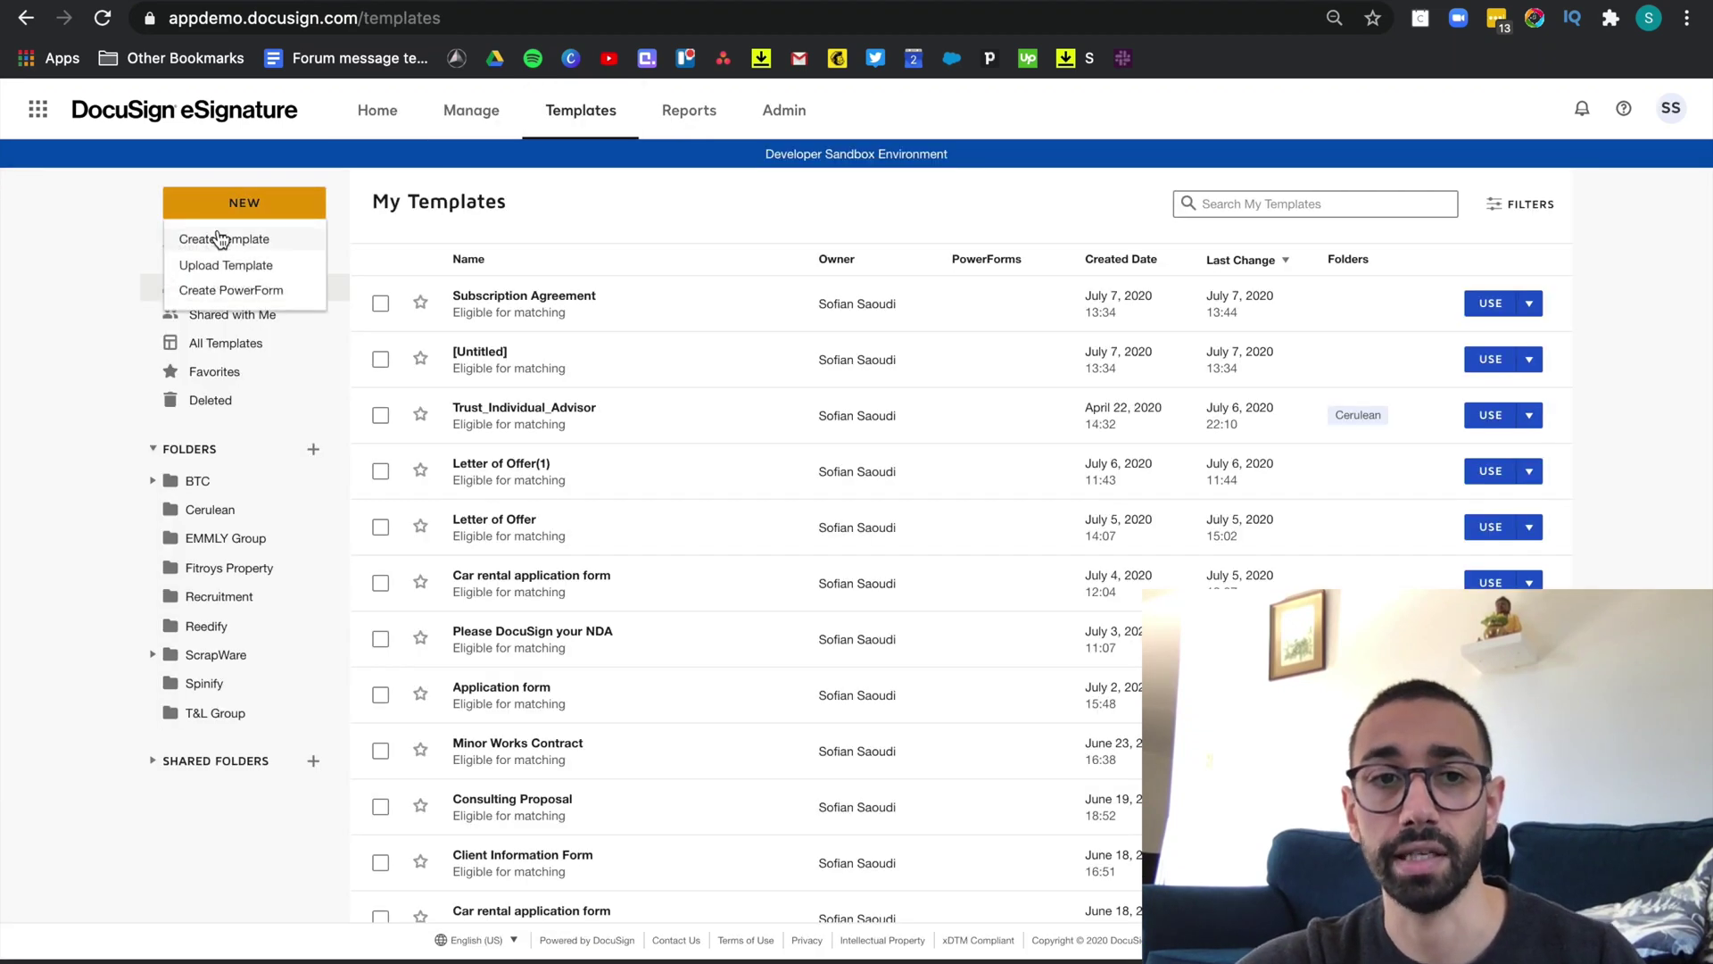
click(490, 301)
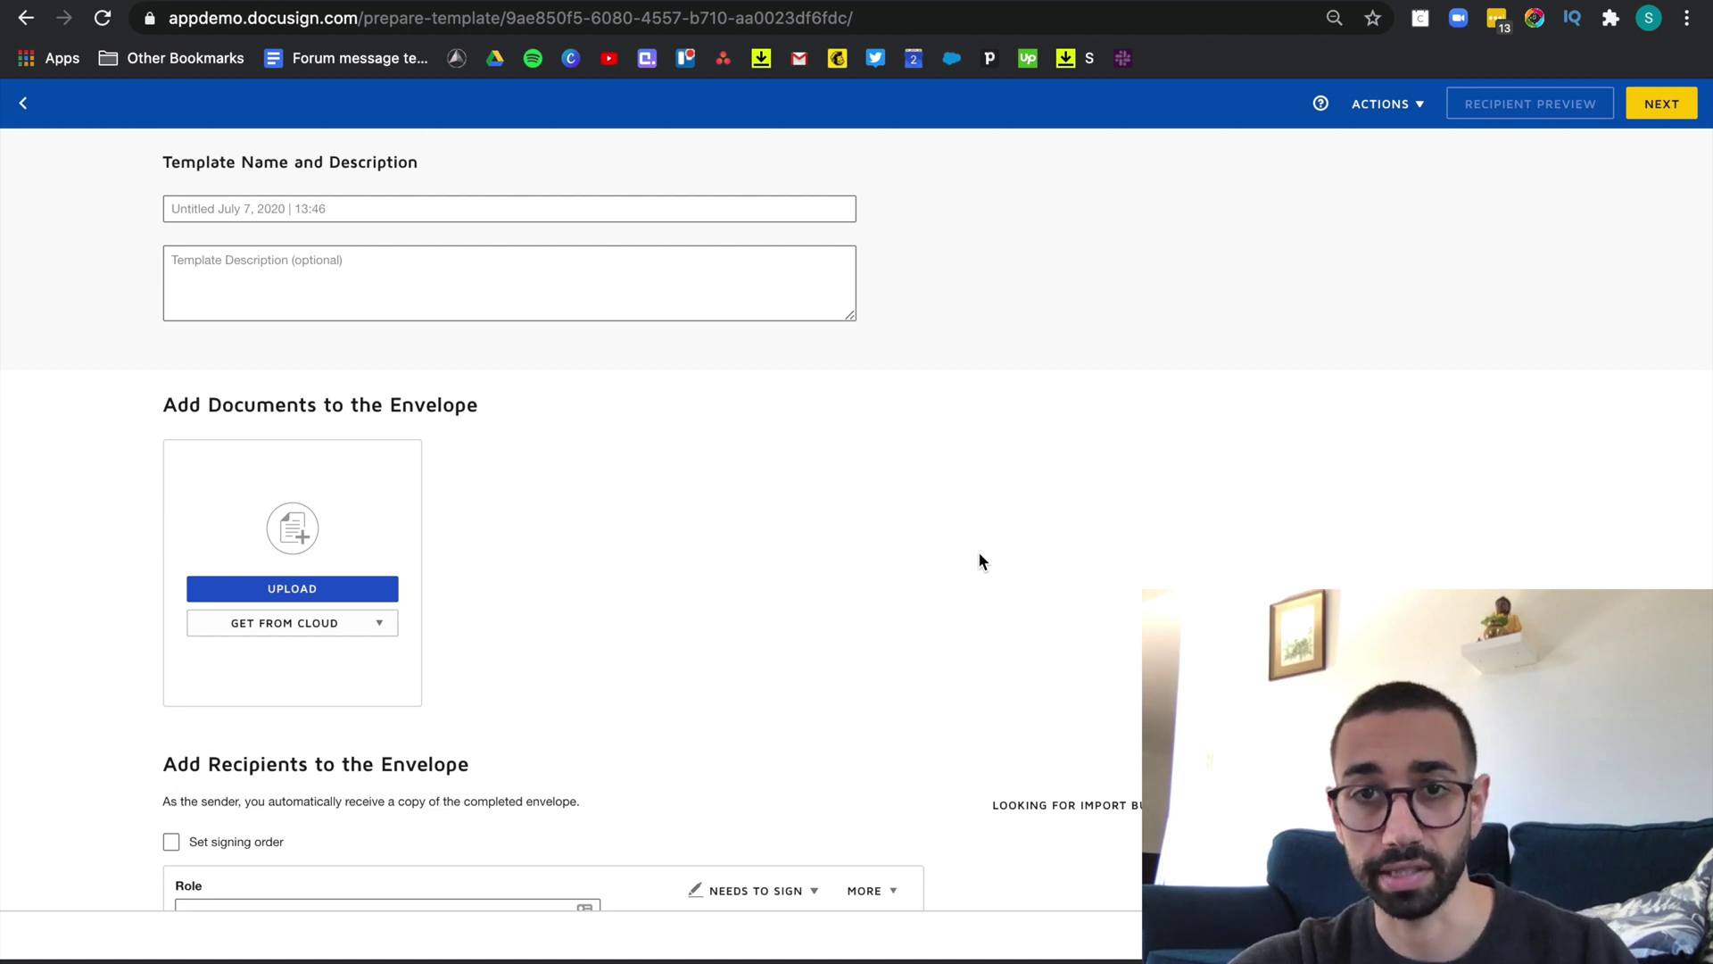
click(571, 214)
text(sUBS)
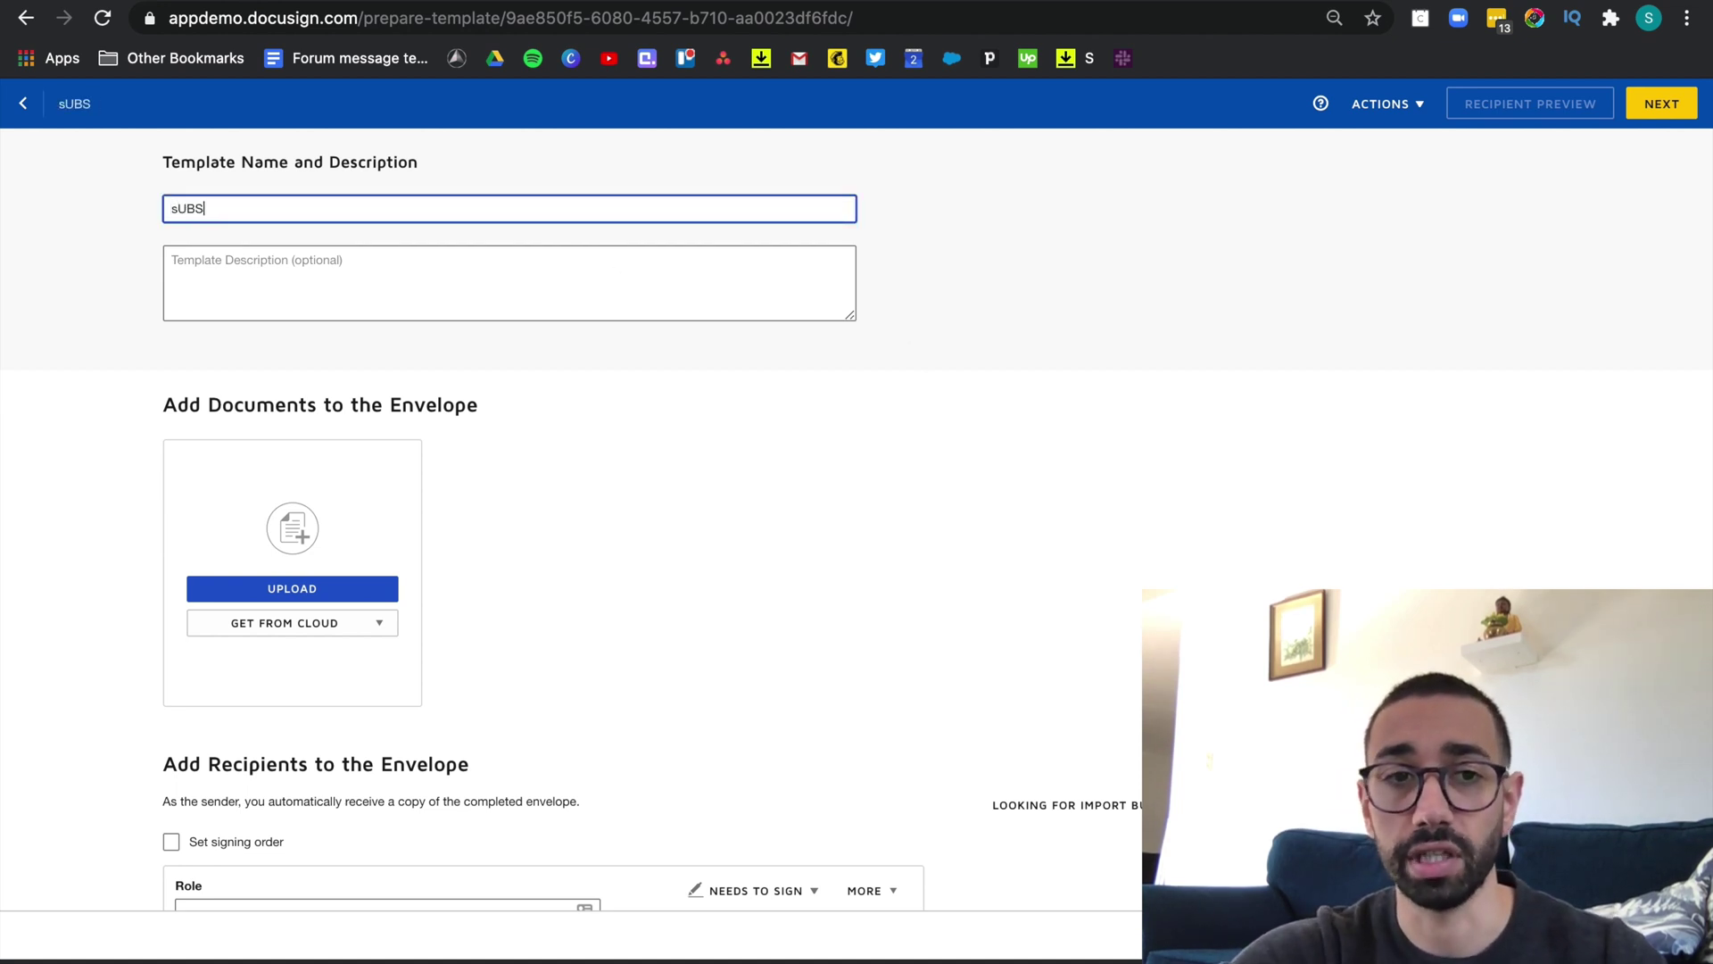
key(BackSpace)
key(BackSpace)
key(BackSpace)
text(ubscr)
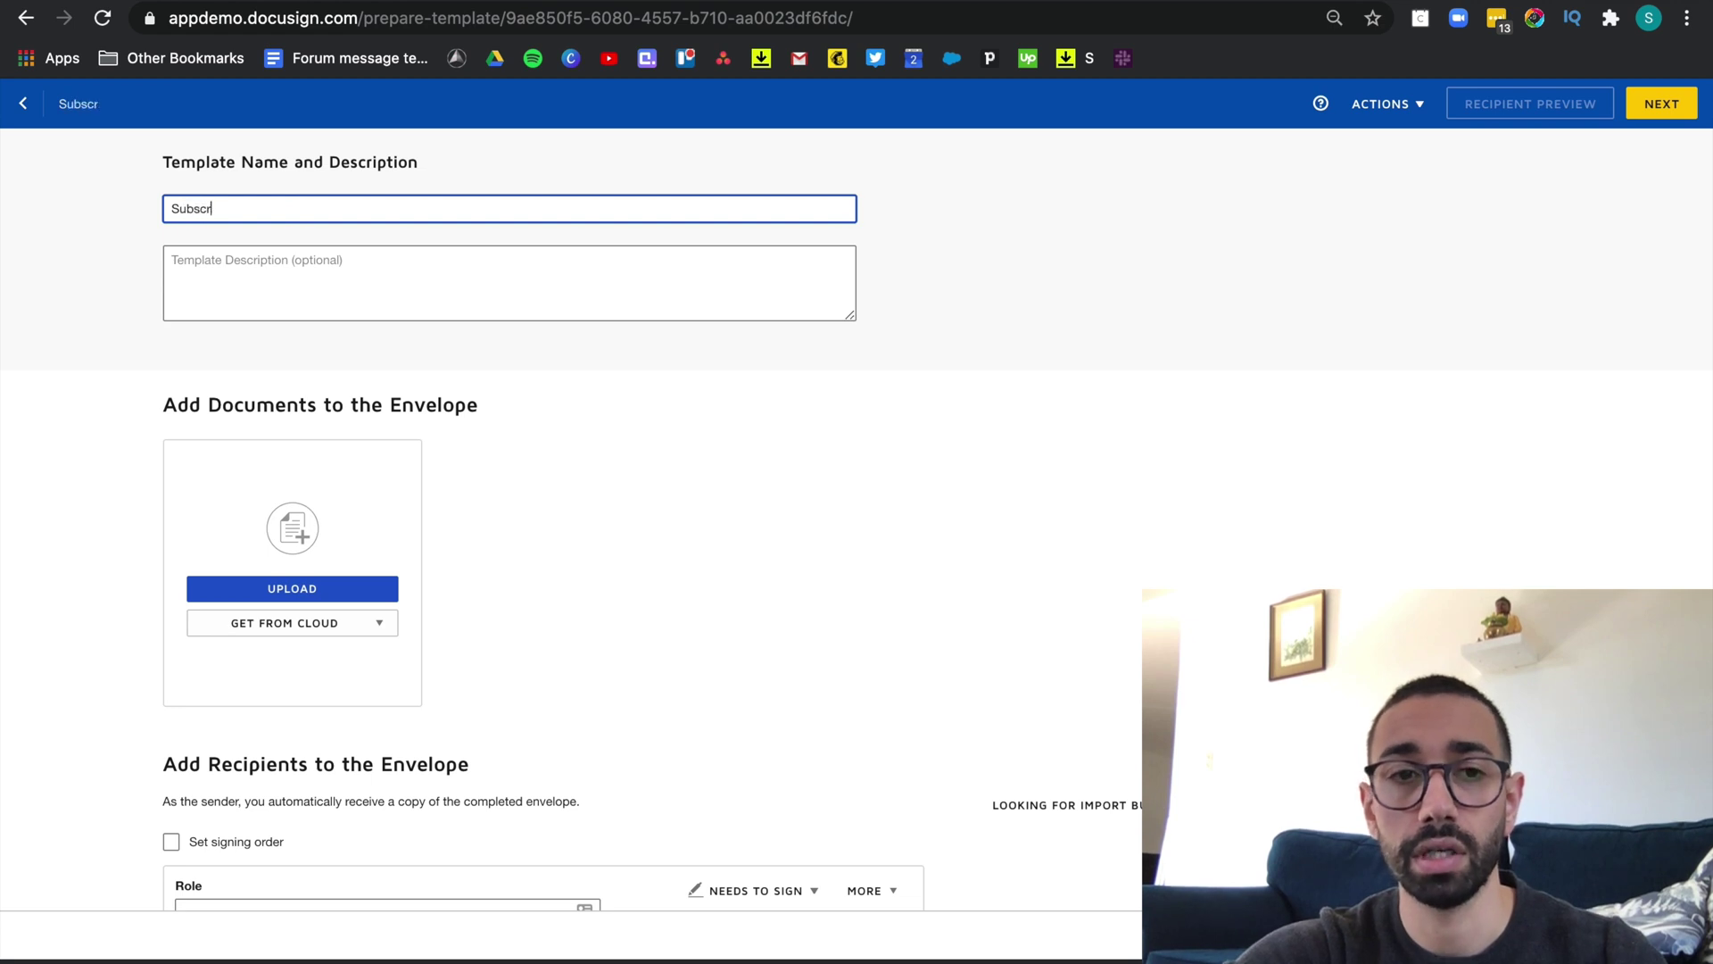
text(iption Agreement)
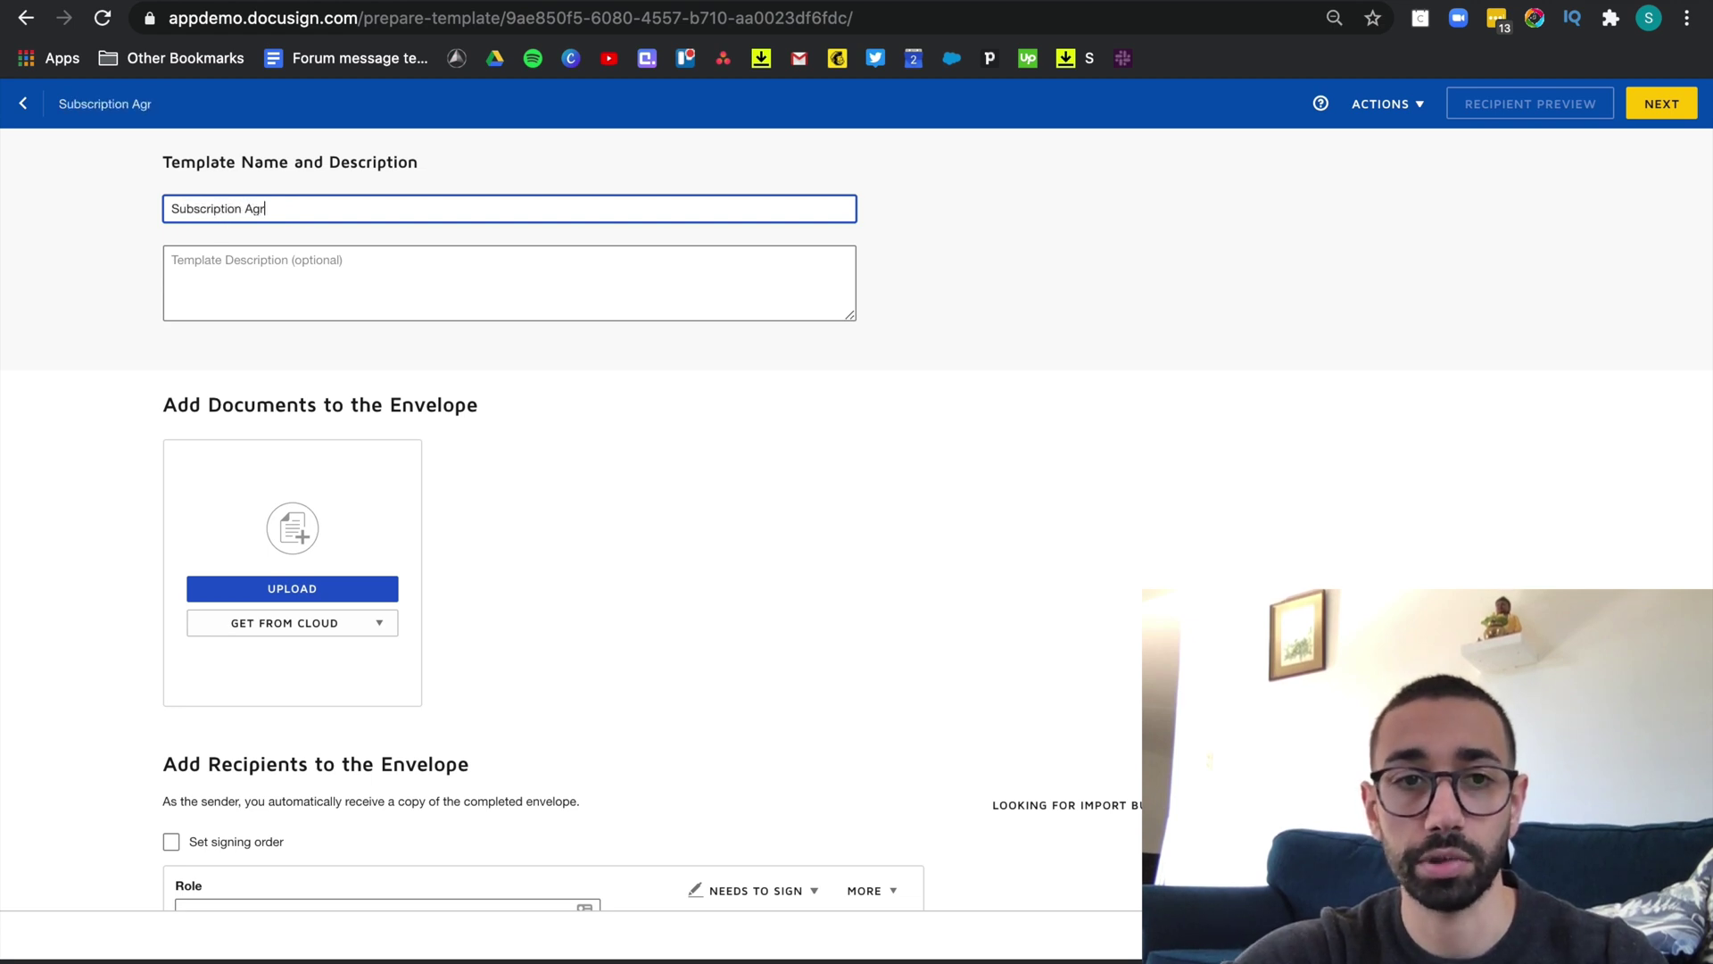
Upload the Subscription_Agreement document and enable the signing order
click(322, 598)
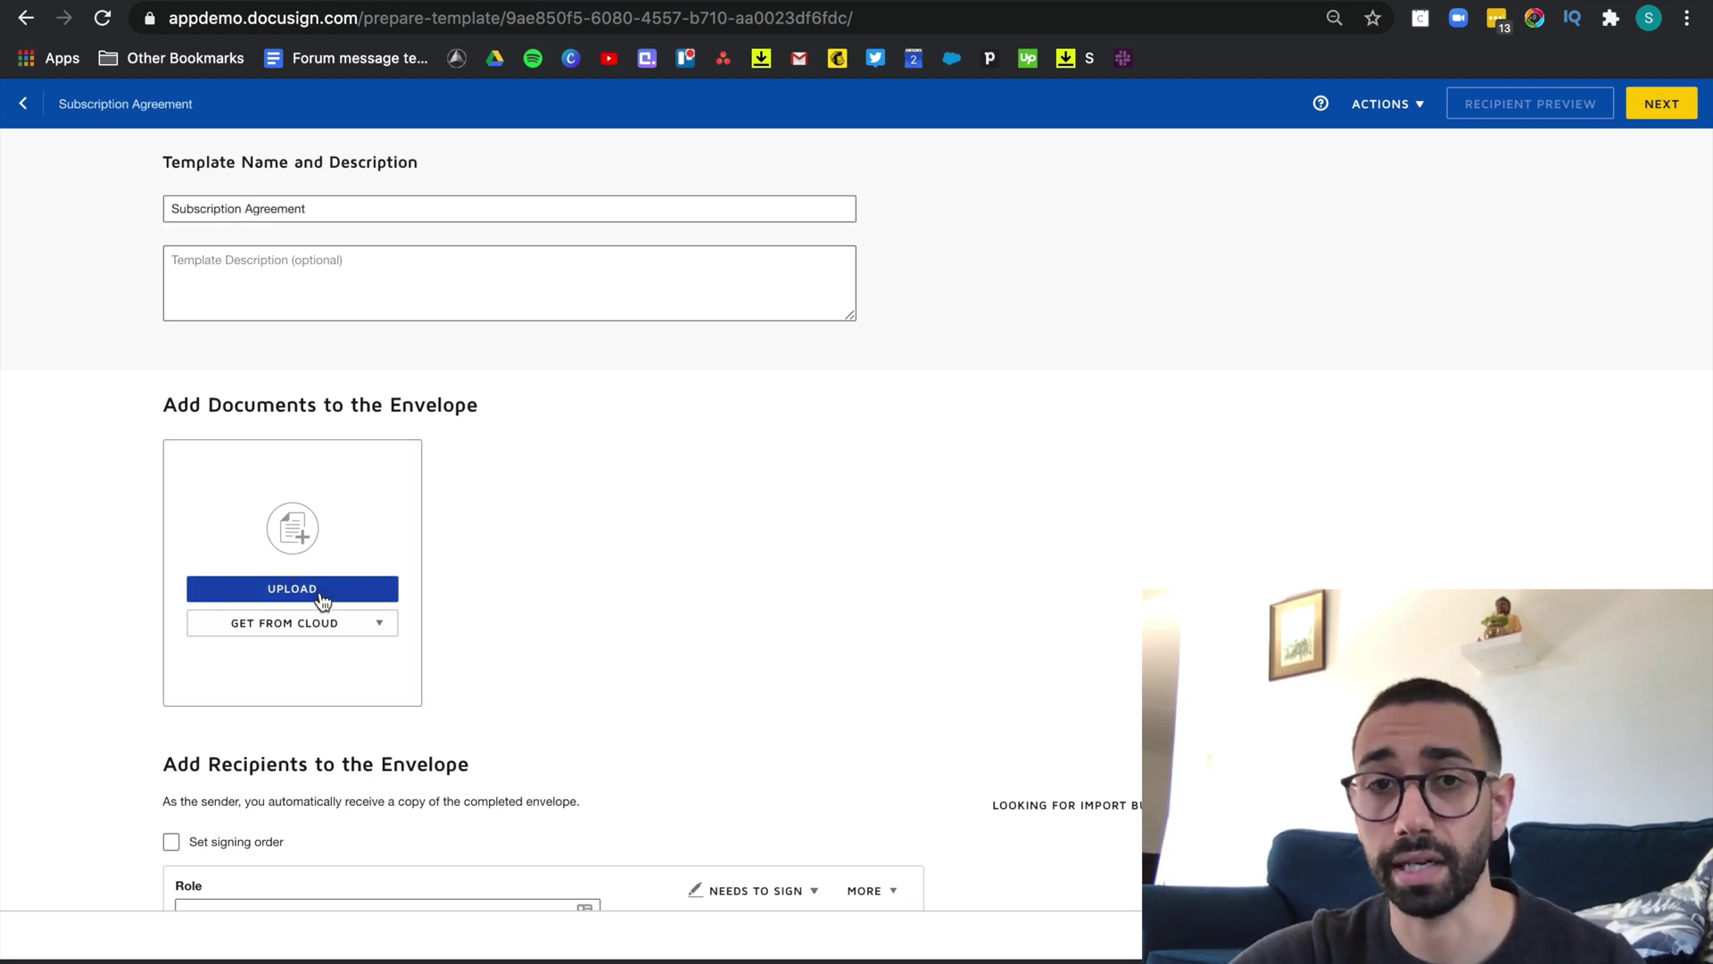
double_click(714, 8)
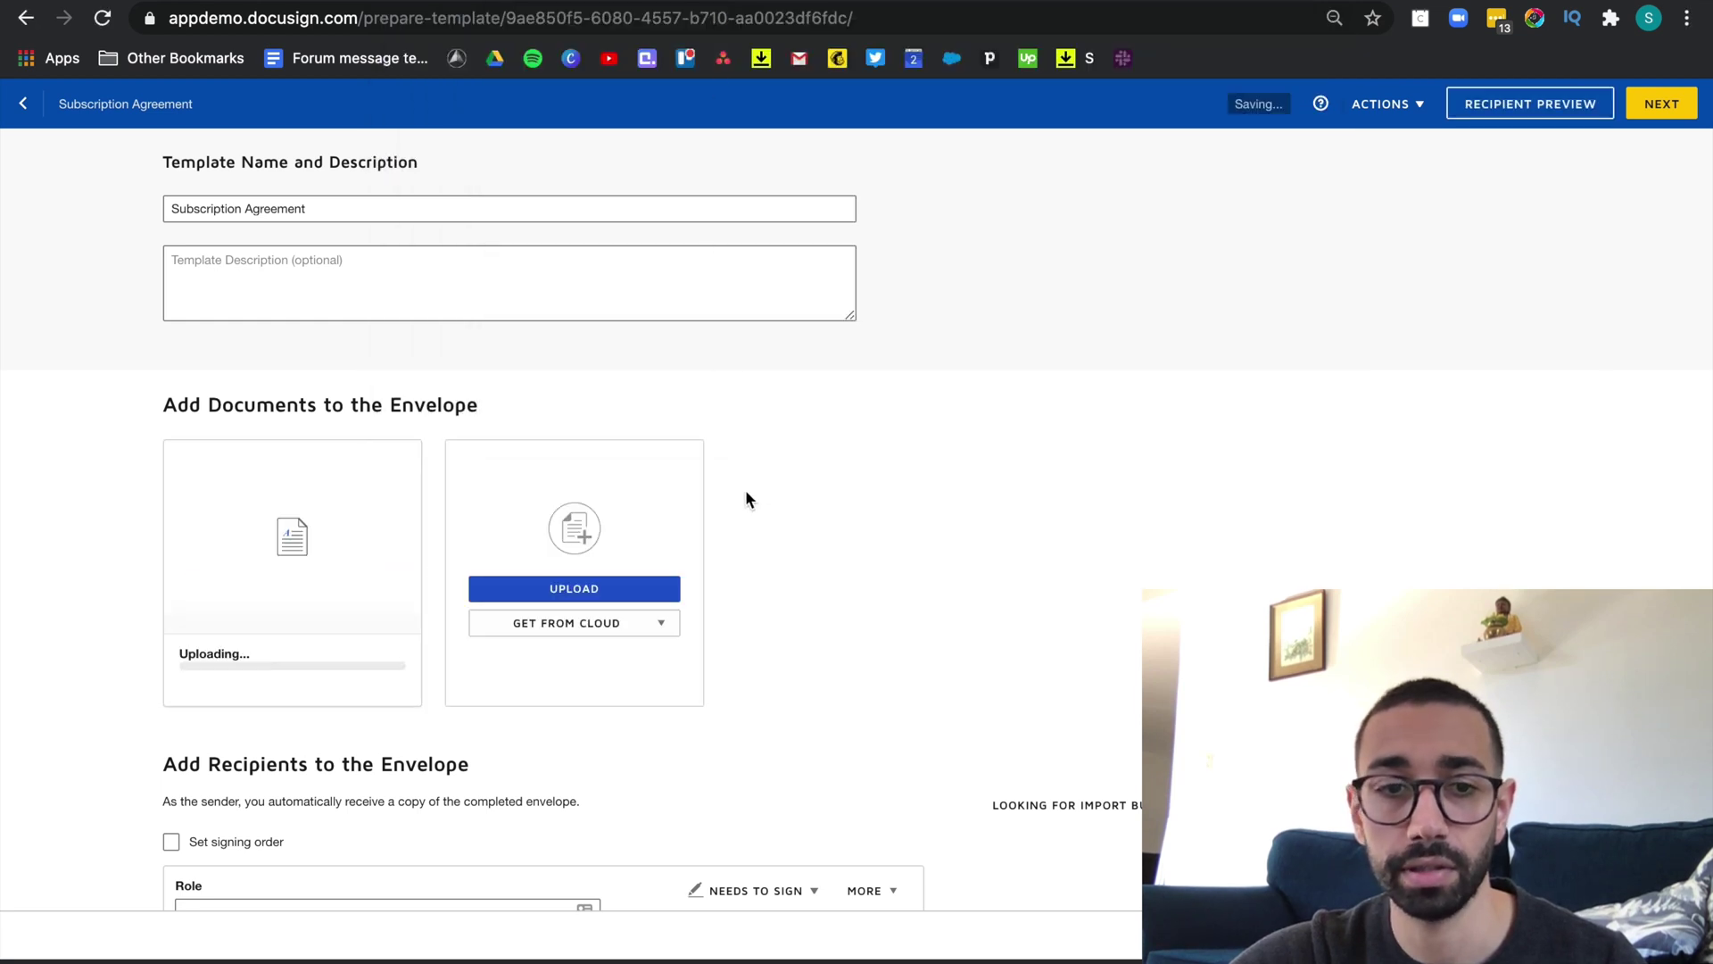
scroll(746, 489, down, 3)
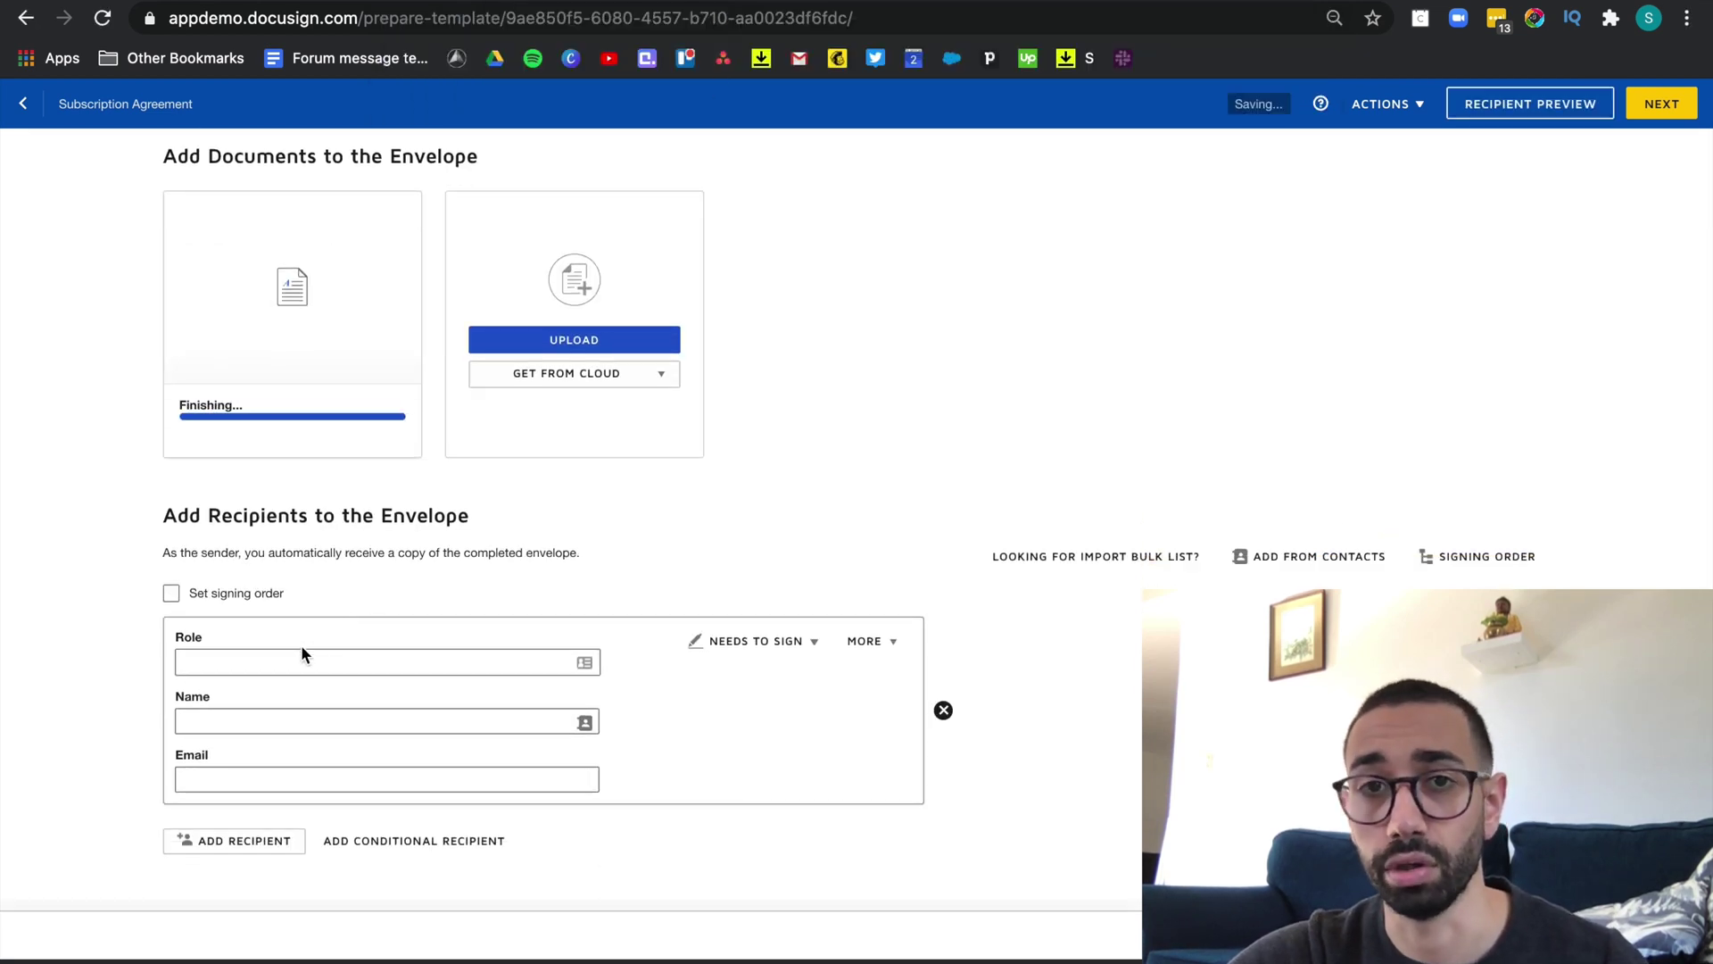
click(171, 593)
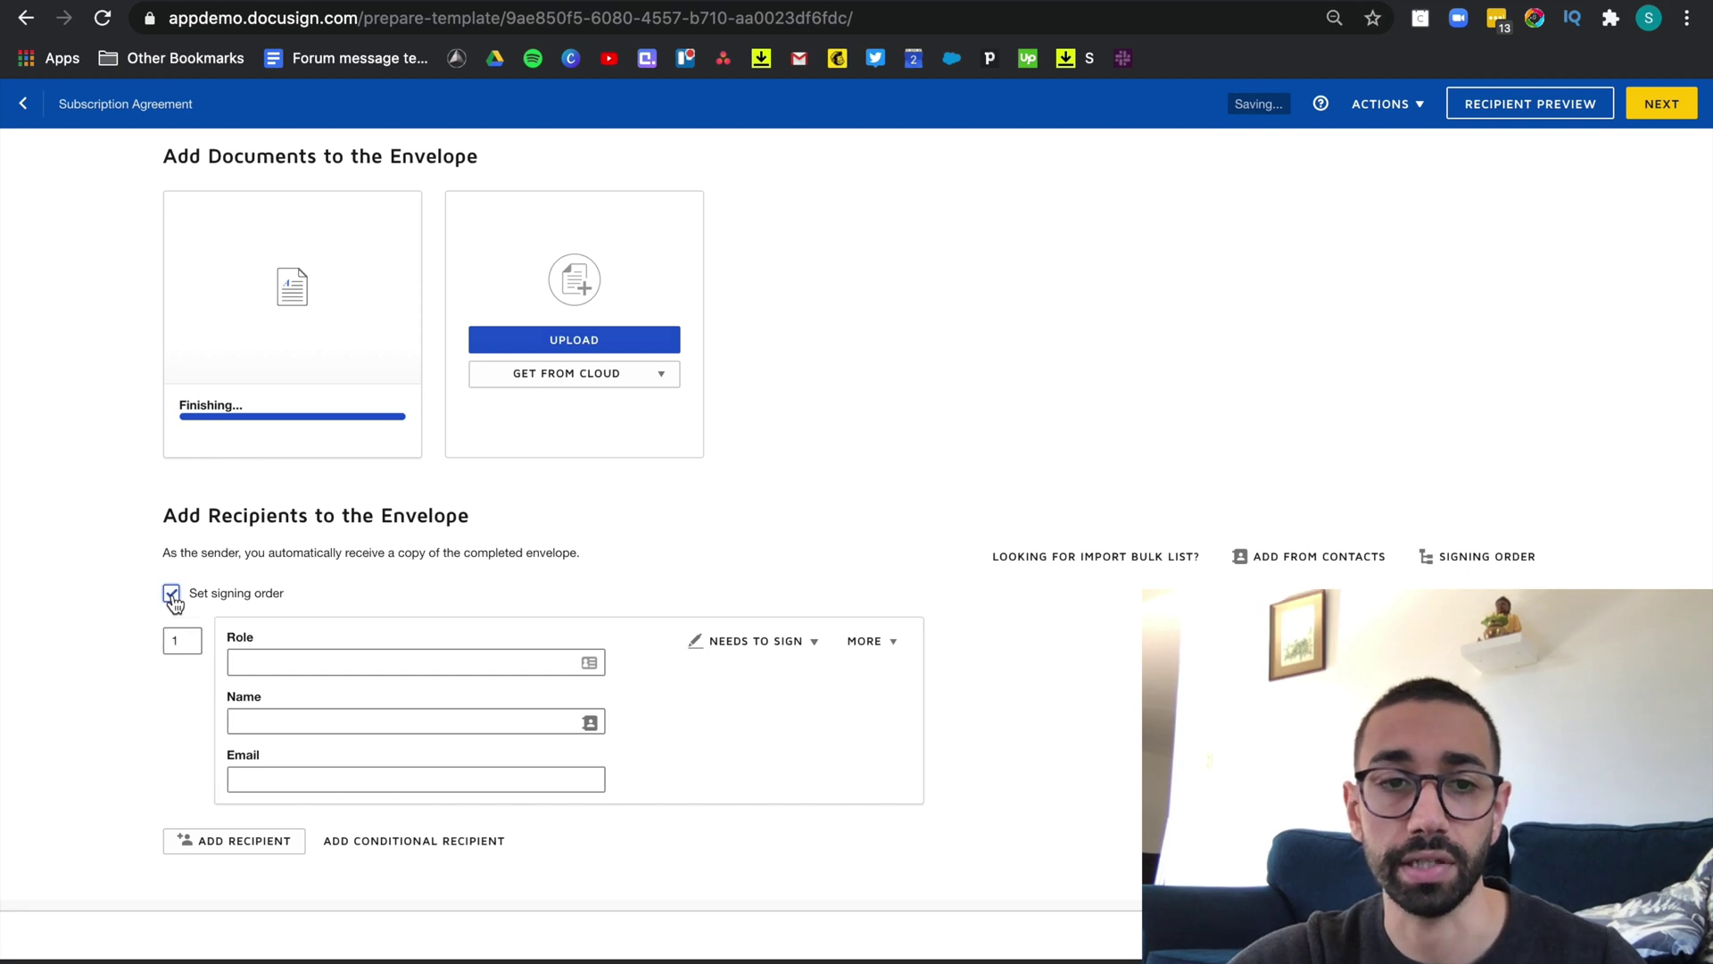
Set the first role to Client and add a Financial Advisor recipient filled from saved contacts
click(290, 662)
text(Clien)
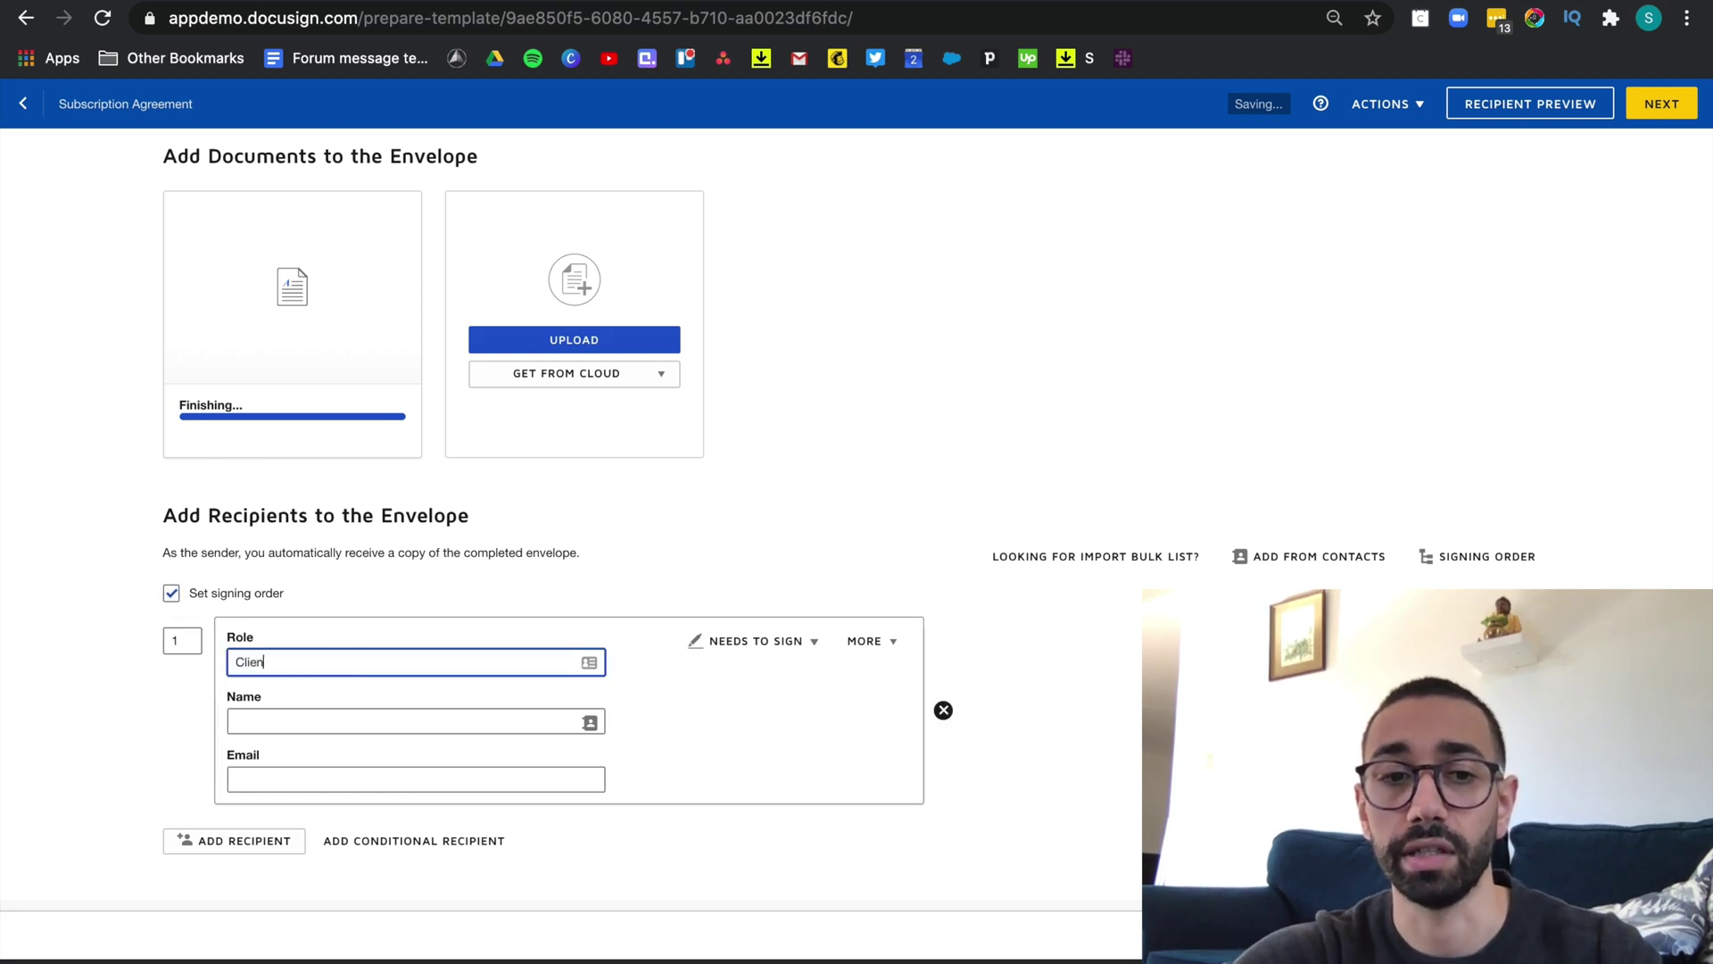
text(t)
scroll(393, 740, down, 2)
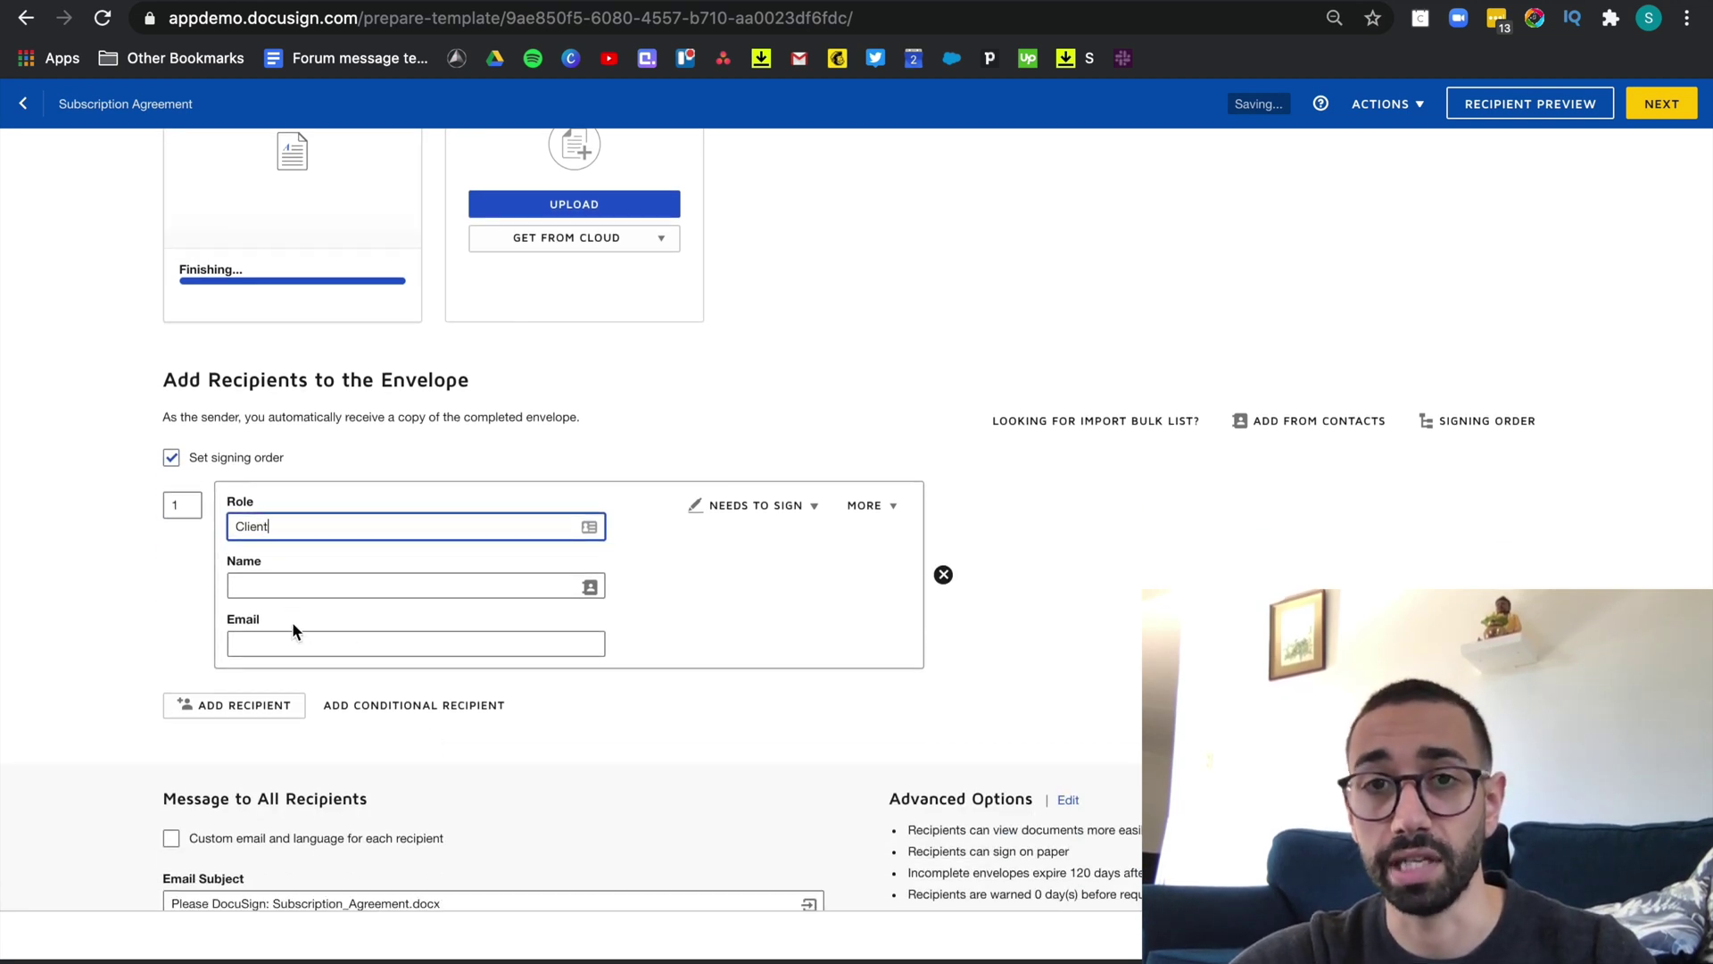
click(234, 705)
click(434, 634)
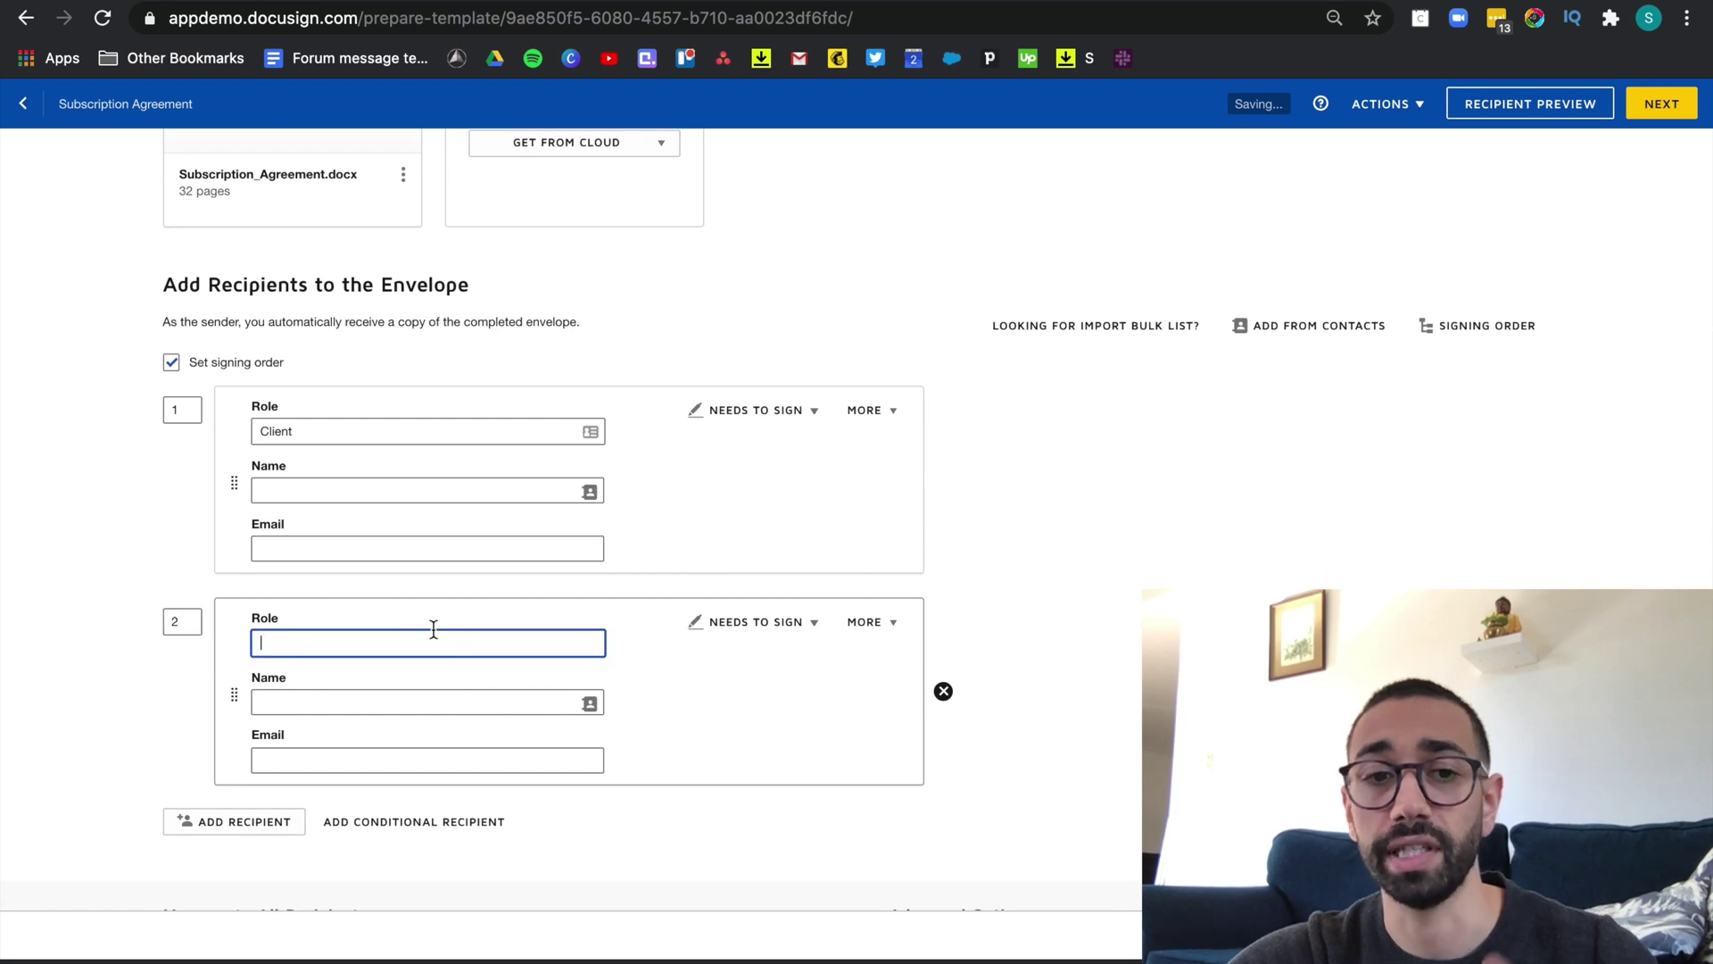
text(Financial Advisor)
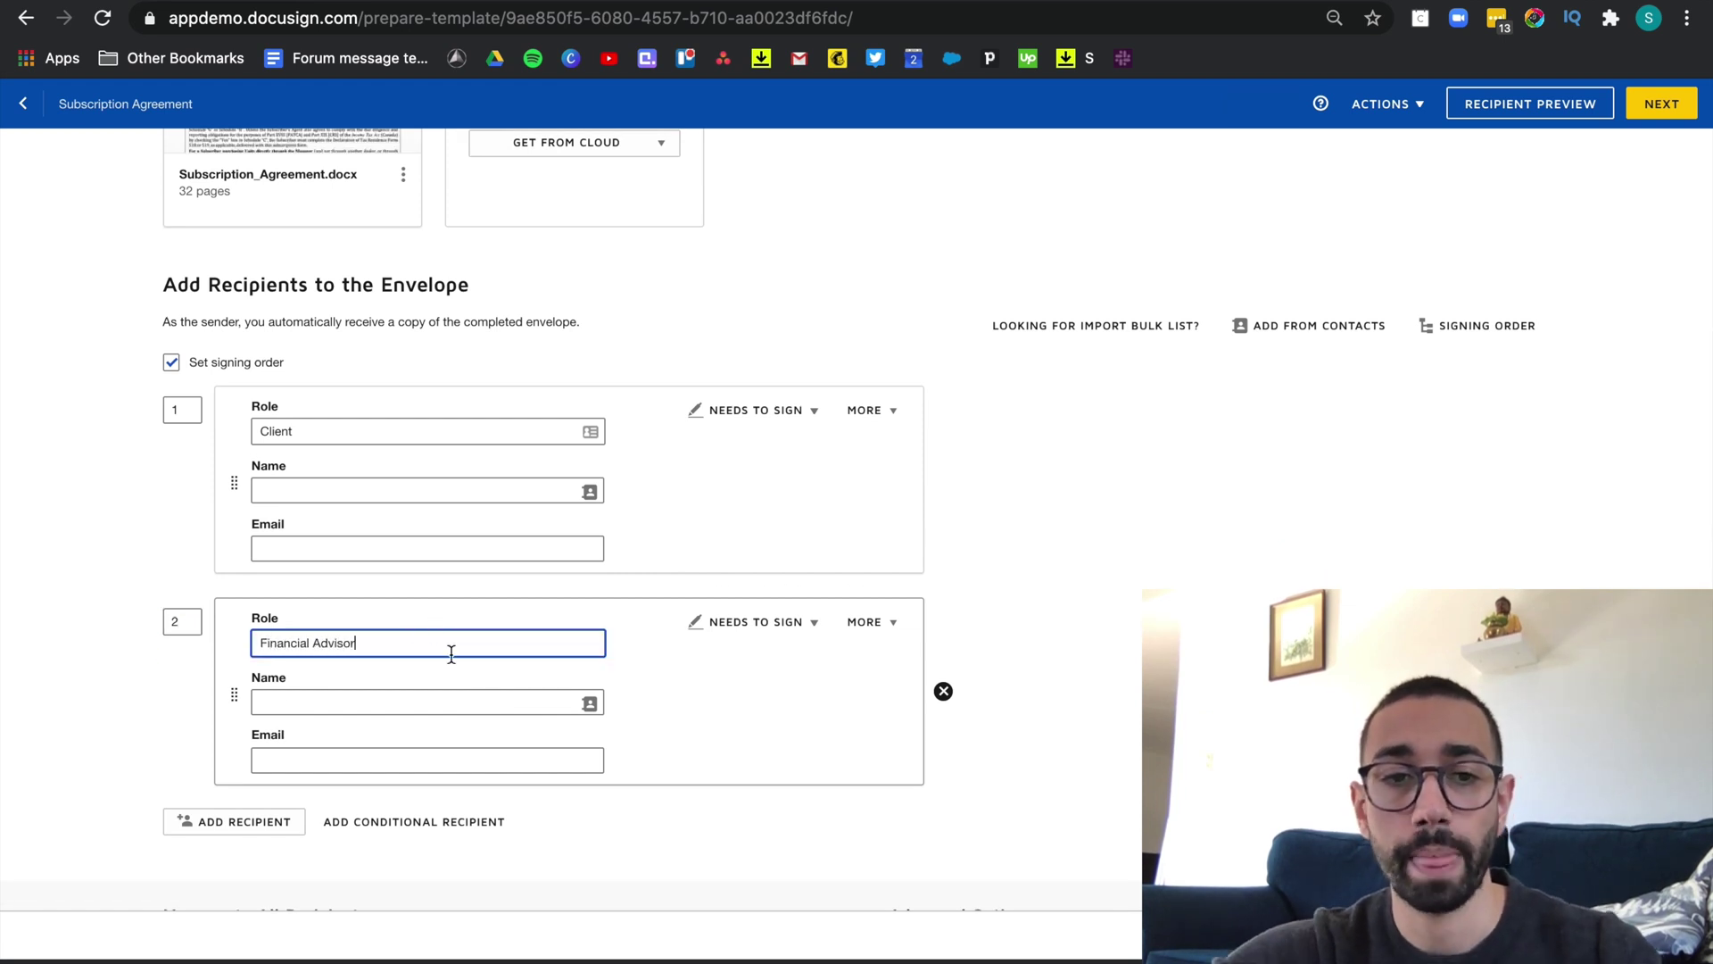
click(419, 705)
click(371, 738)
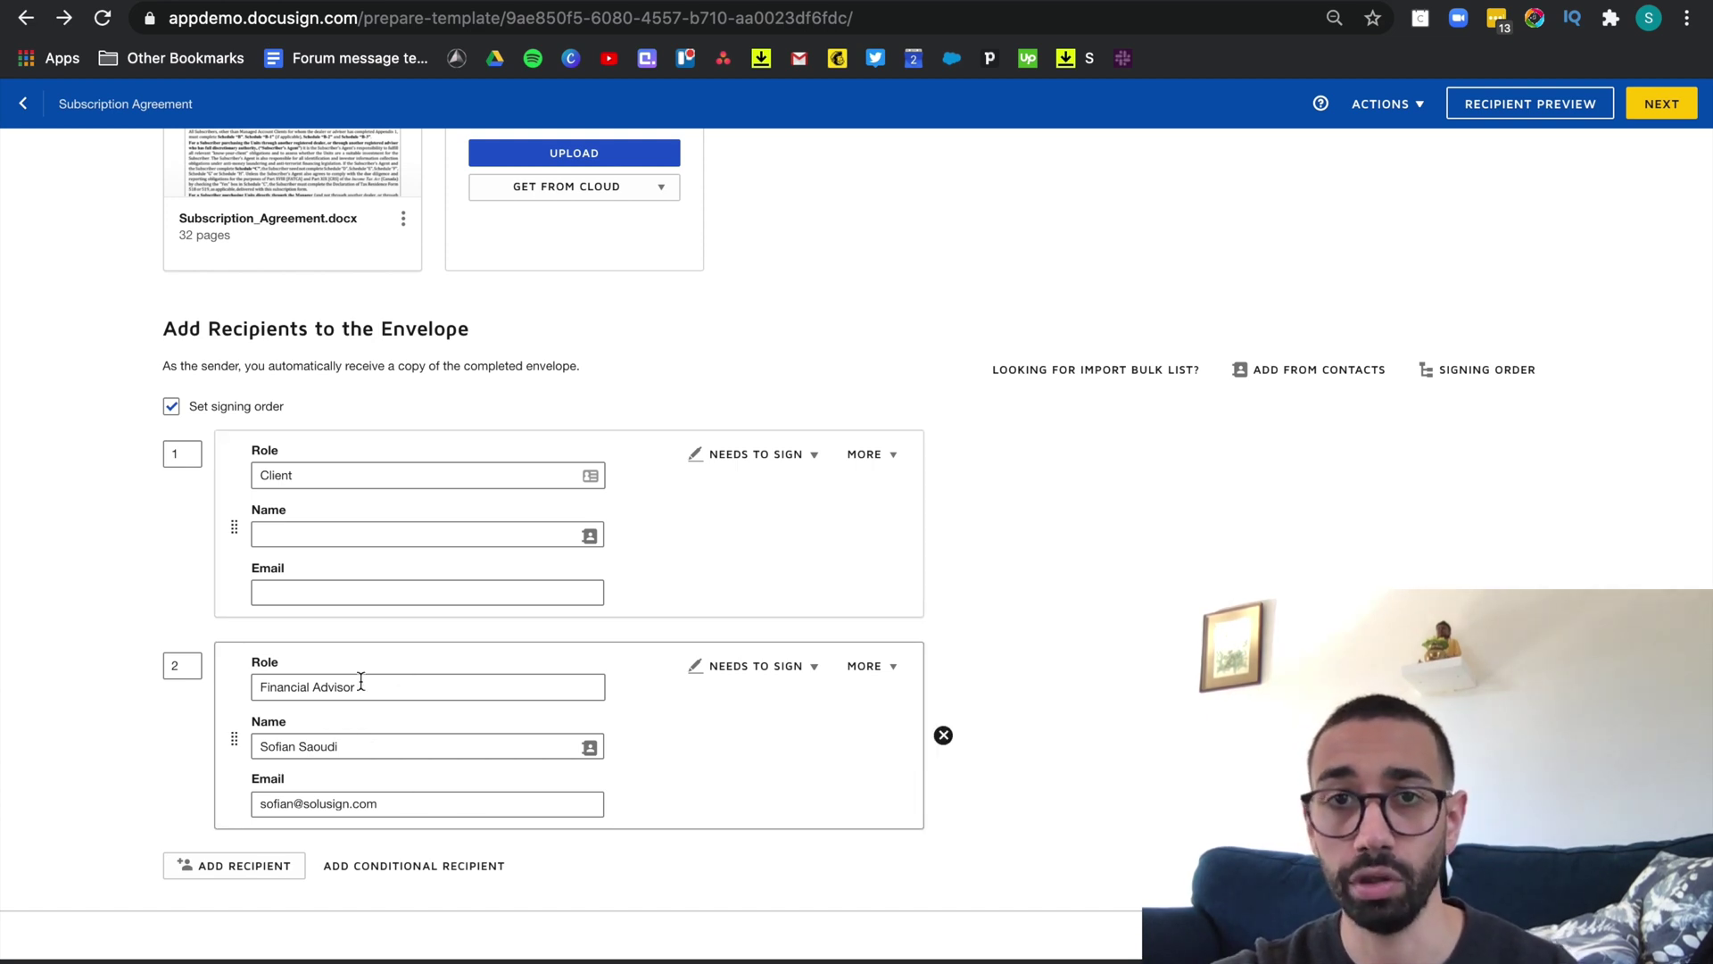
click(319, 478)
Change the email subject to 'Please DocuSign your Subscription Agreement' and move on to field placement
click(387, 686)
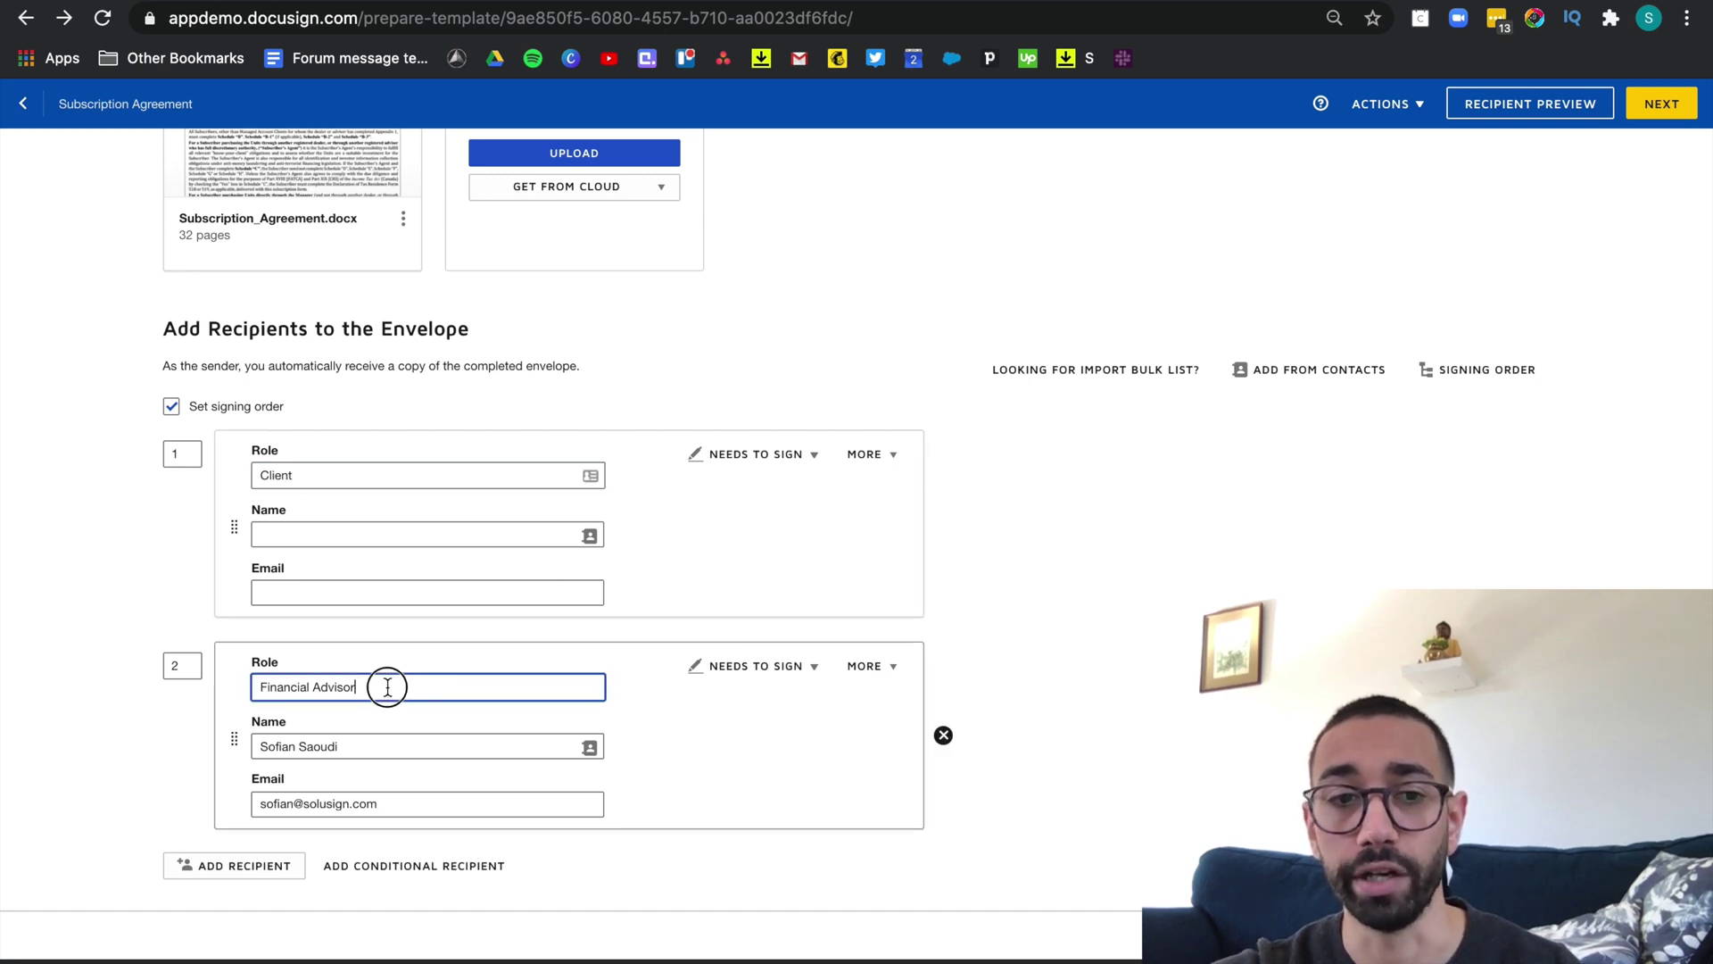
drag(387, 687, 160, 687)
key(BackSpace)
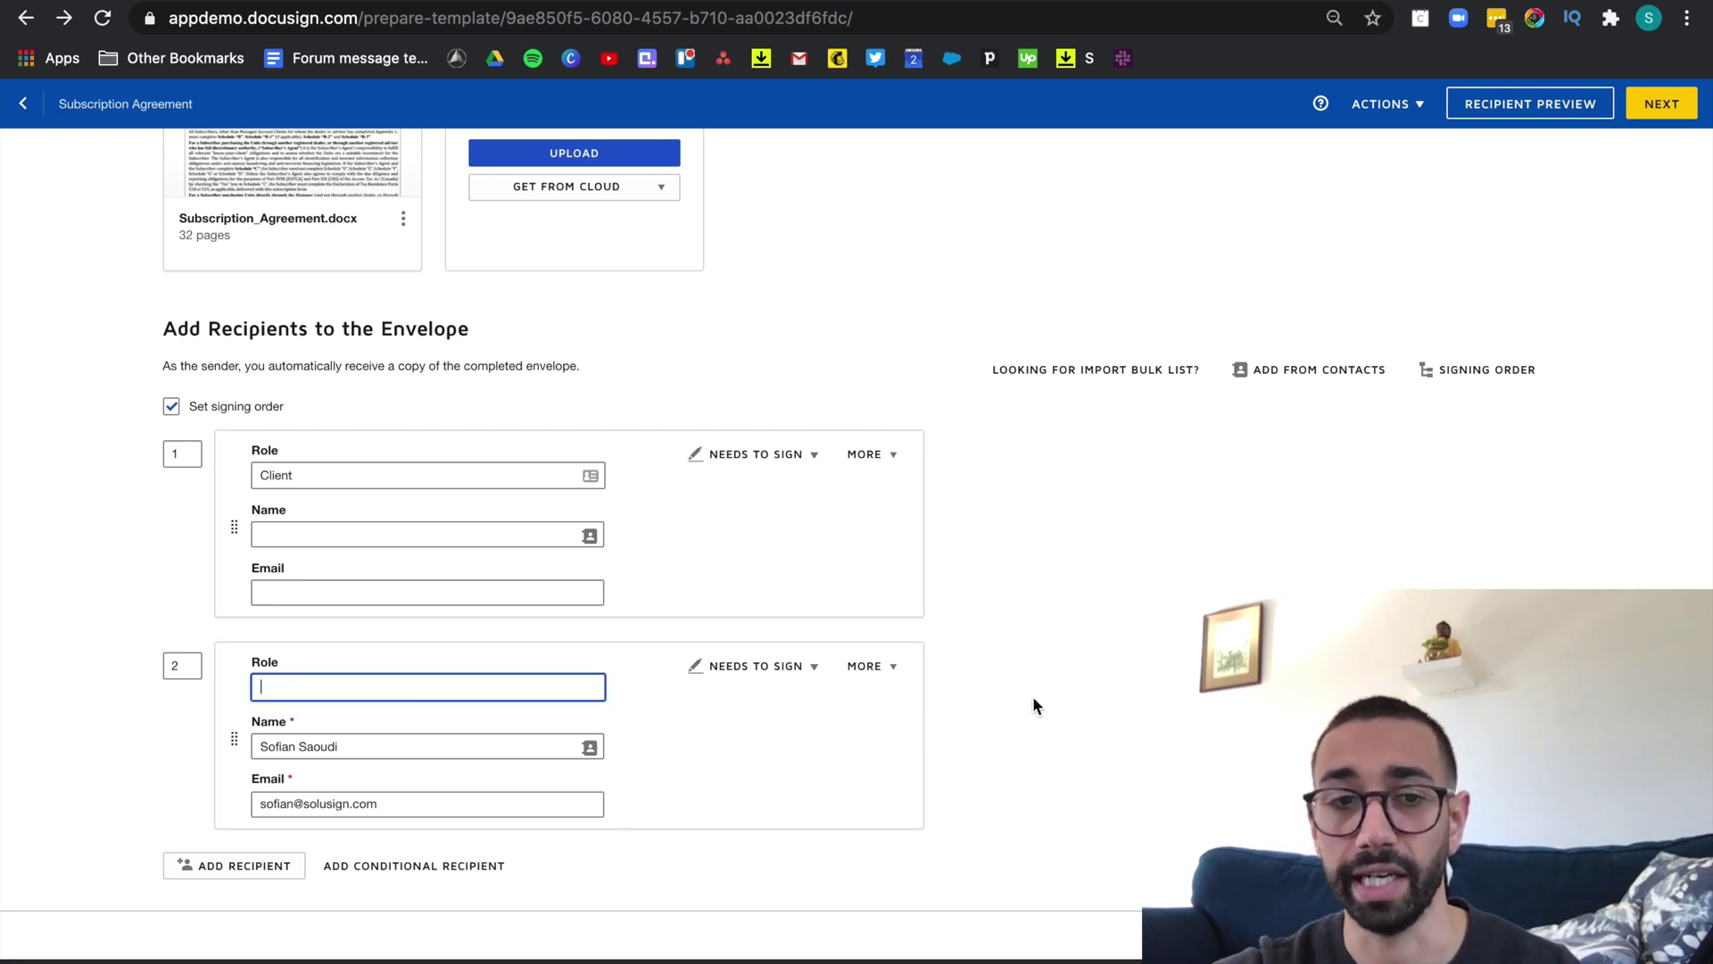
key(super+z)
scroll(571, 711, down, 5)
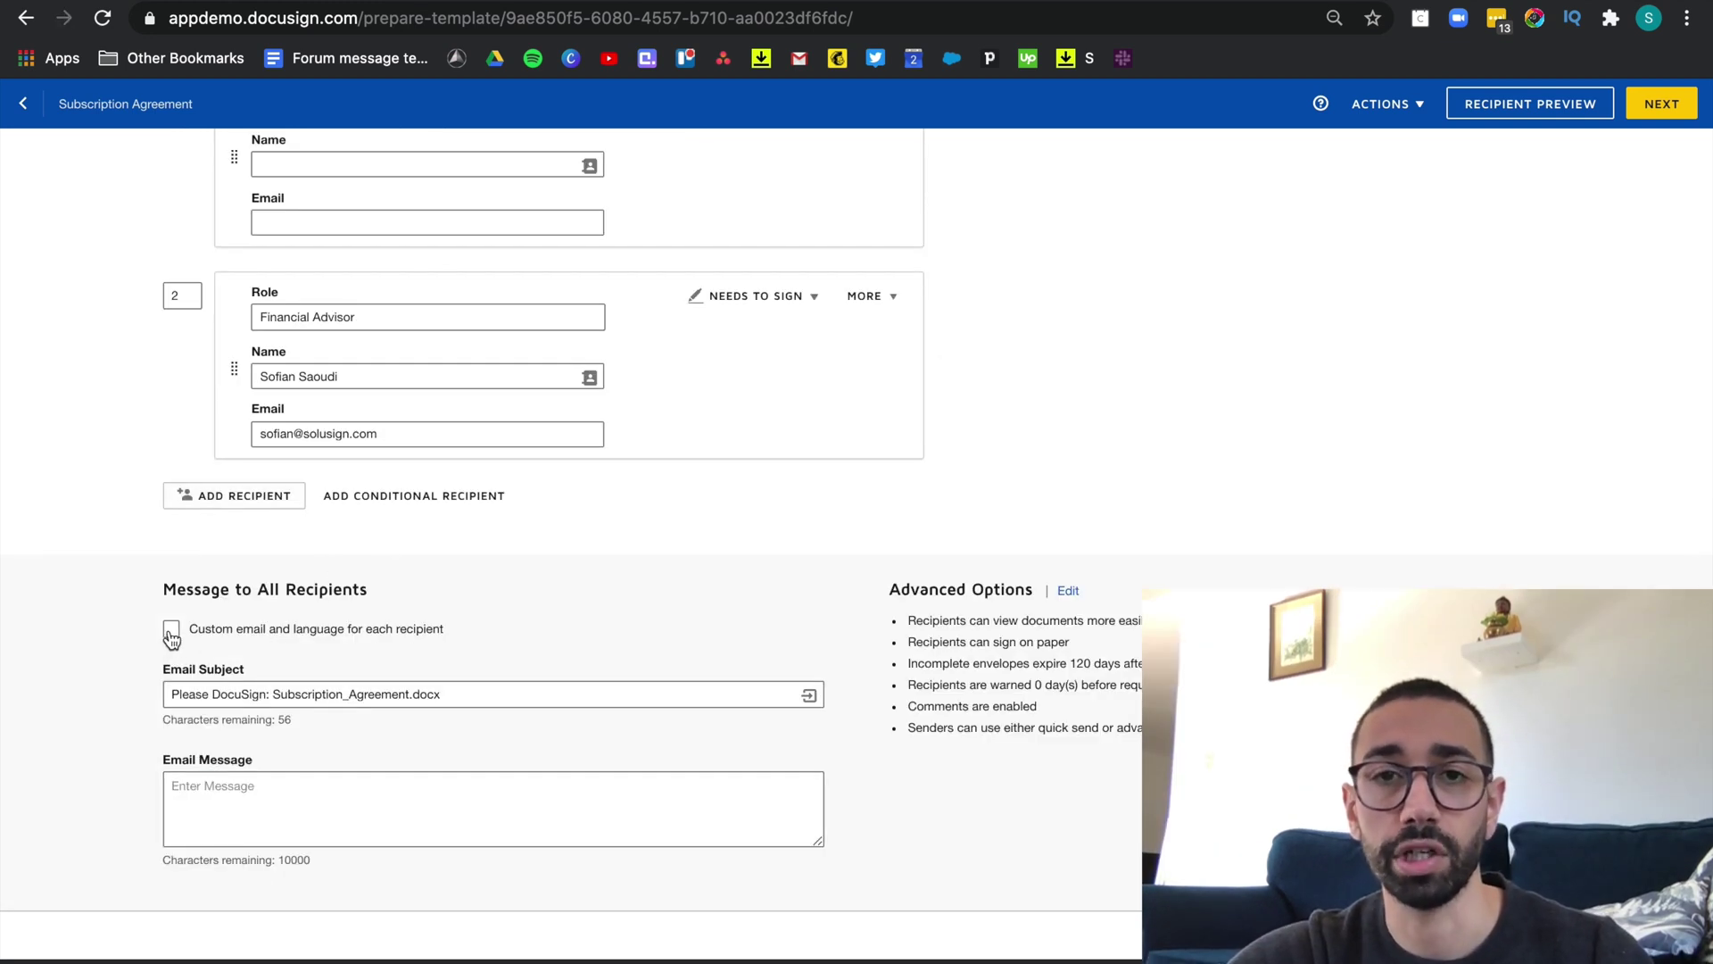
drag(266, 697, 523, 696)
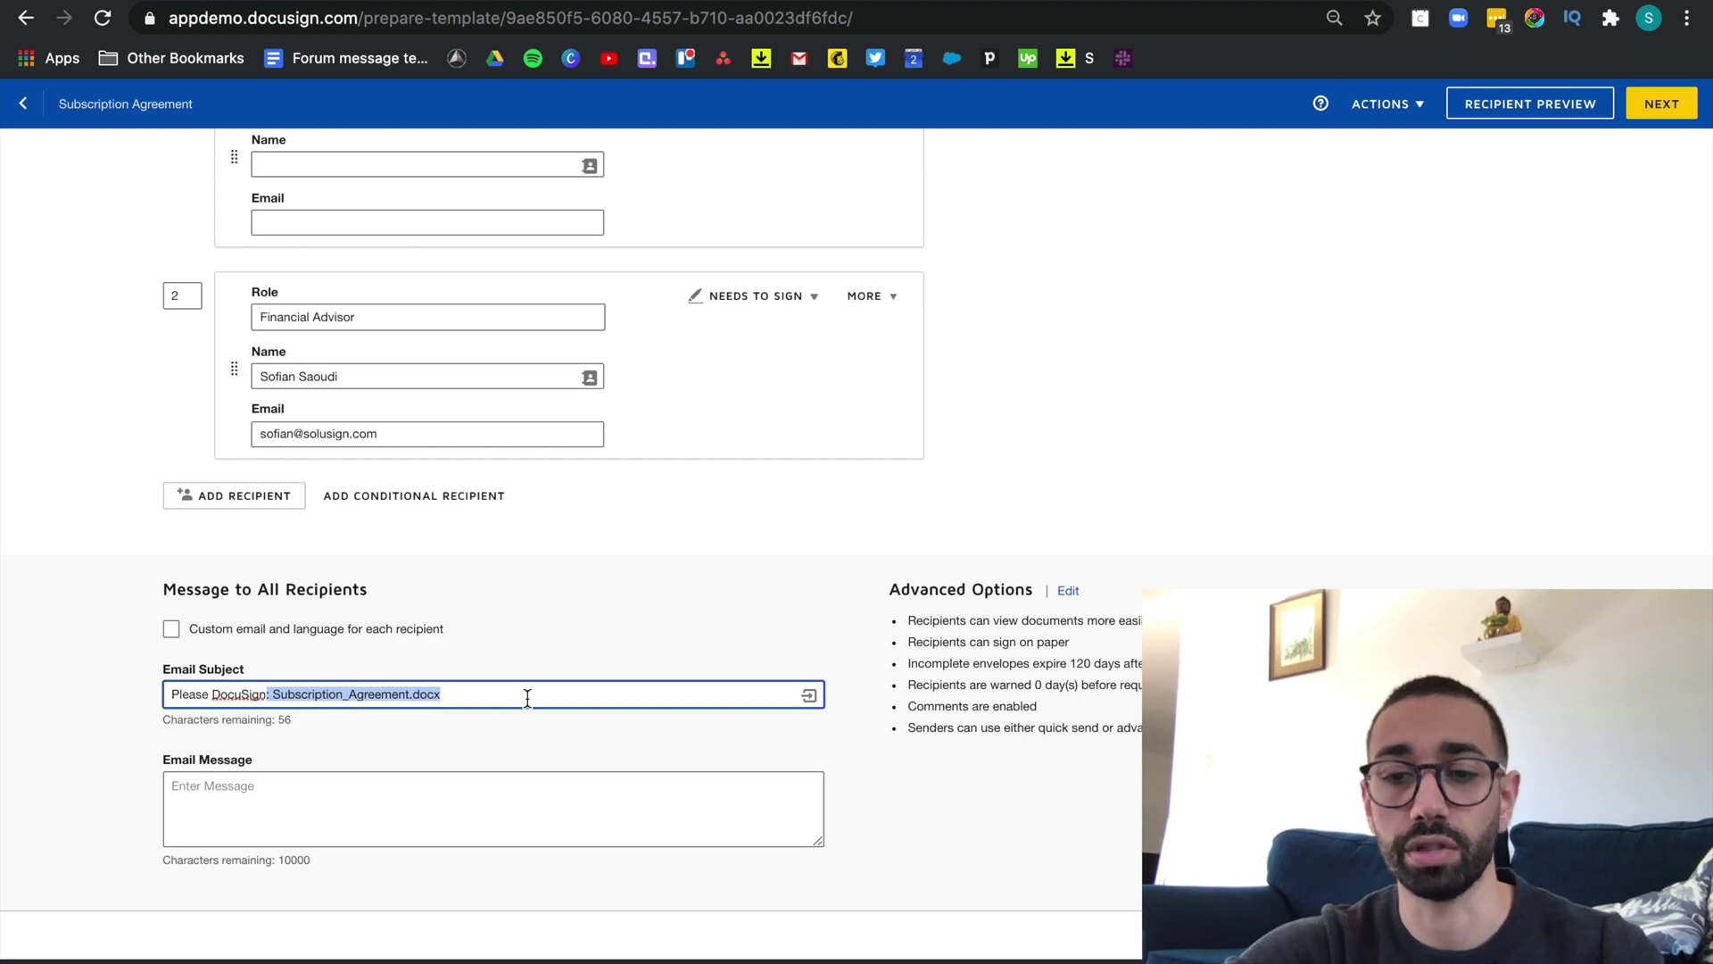
key(BackSpace)
text(your Subscription Agreement)
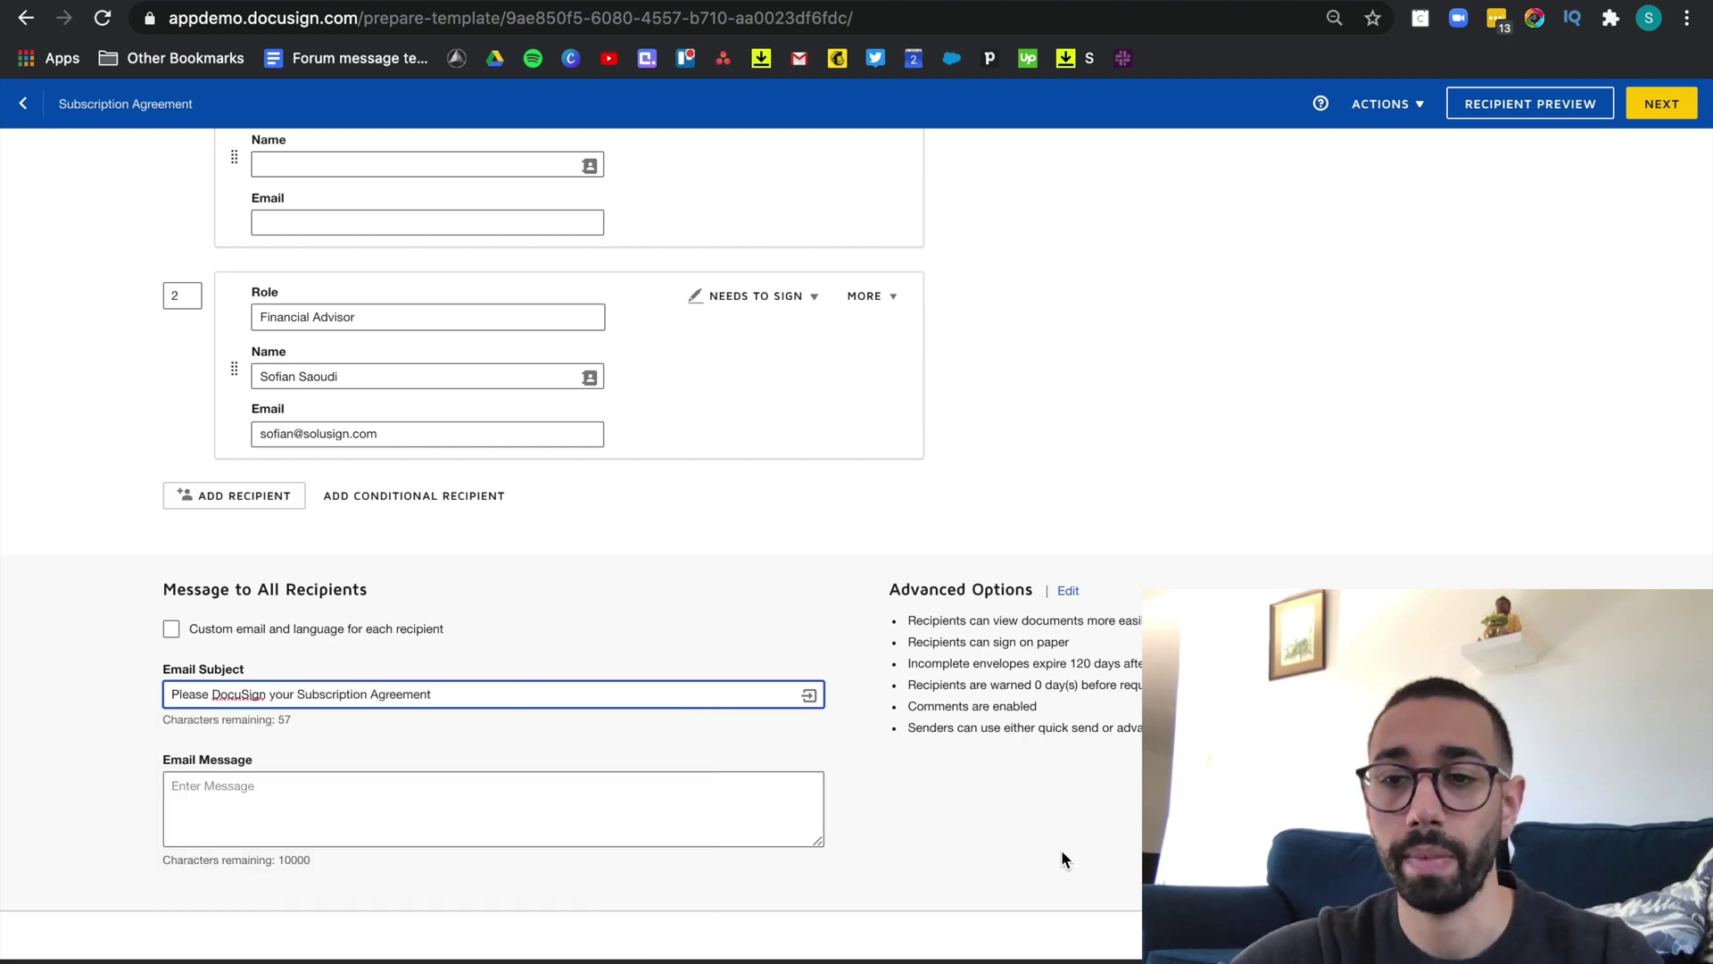
click(1661, 104)
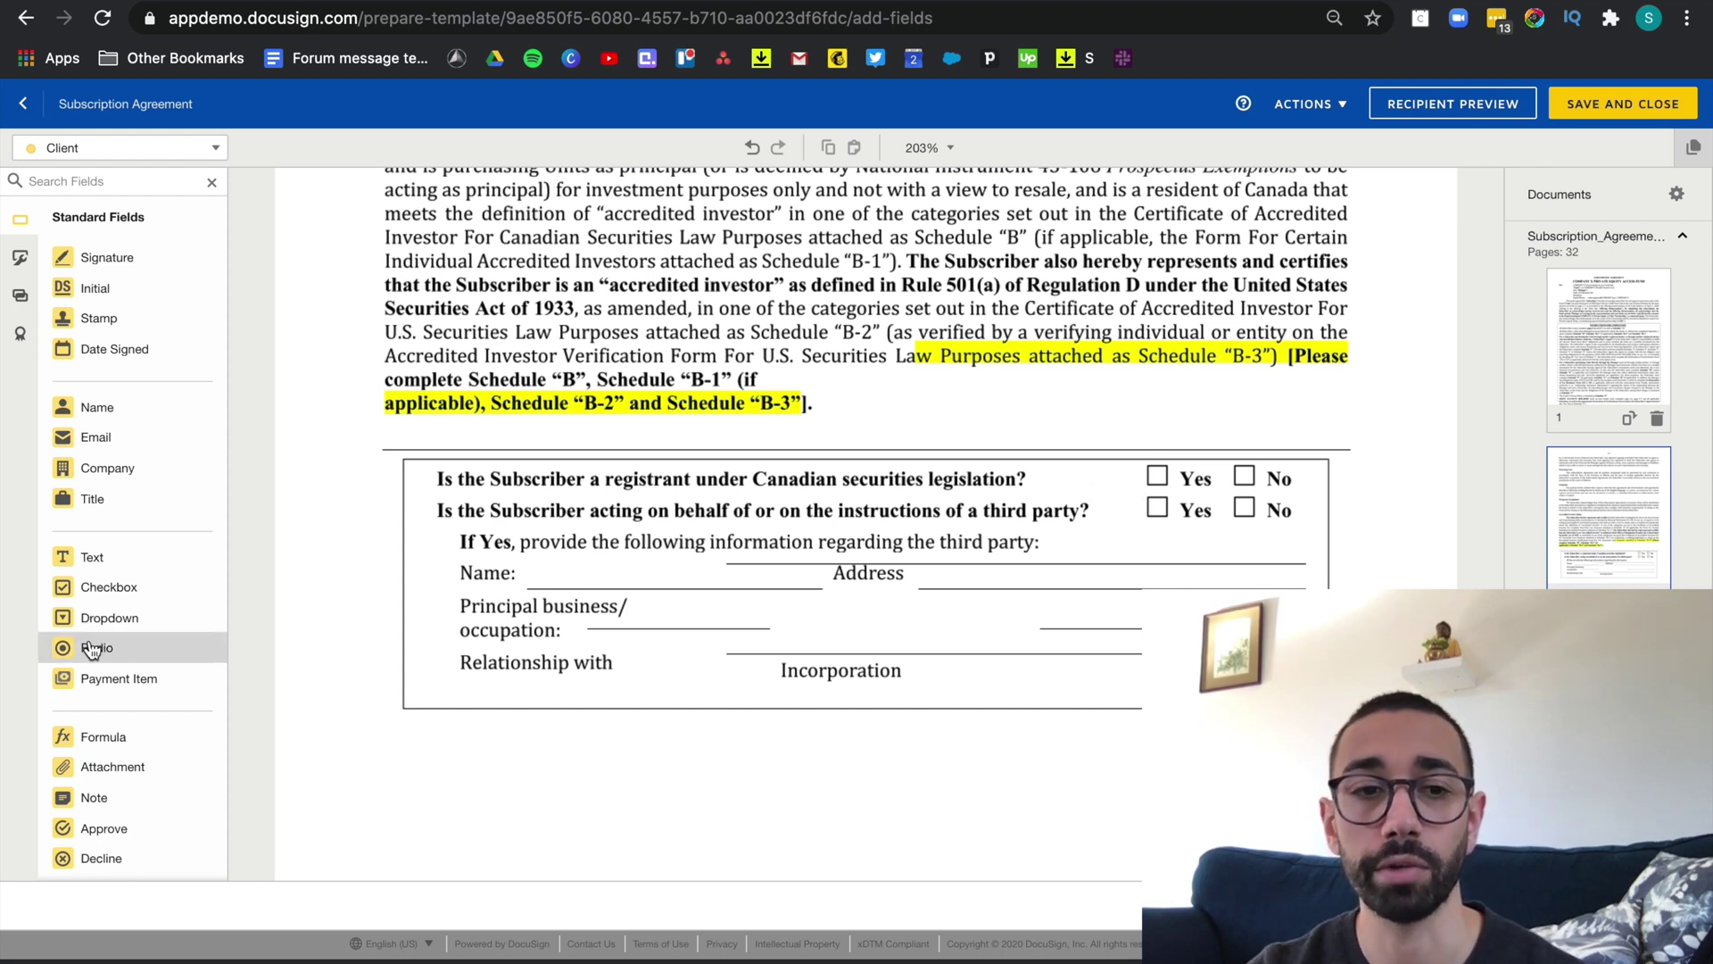
Place a radio group labelled 'Canadian?' over the Canadian registrant Yes/No boxes
drag(94, 647, 1246, 478)
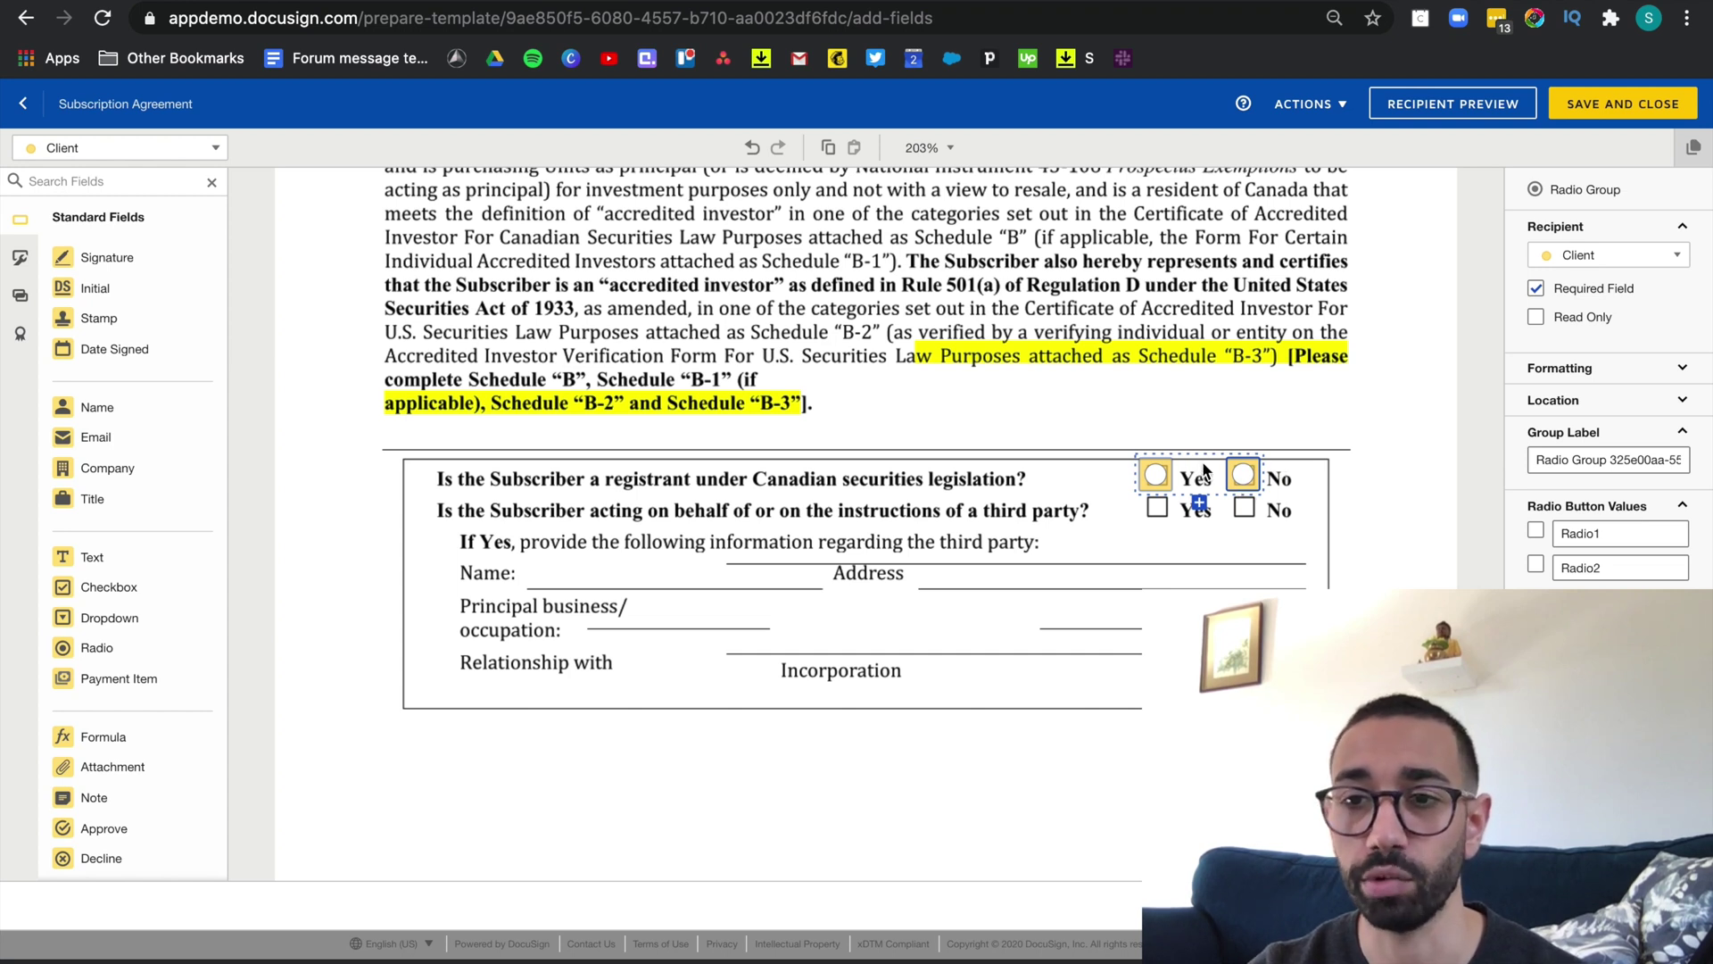
triple_click(1576, 458)
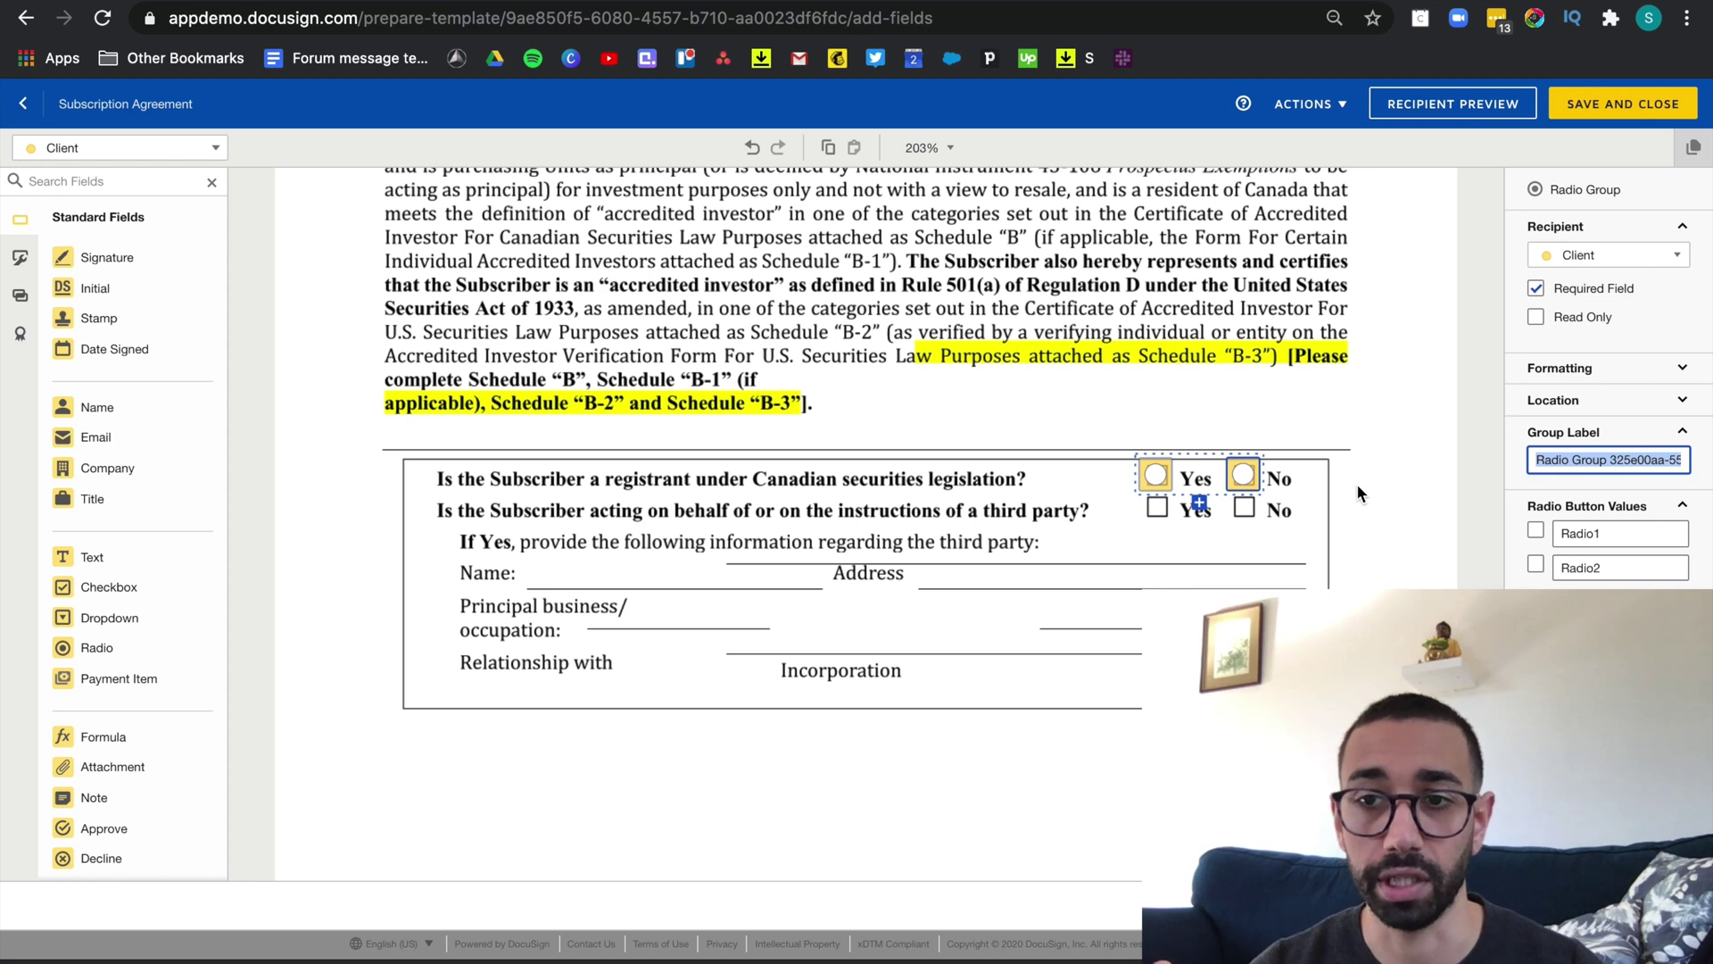
text(Canadian?)
click(1590, 500)
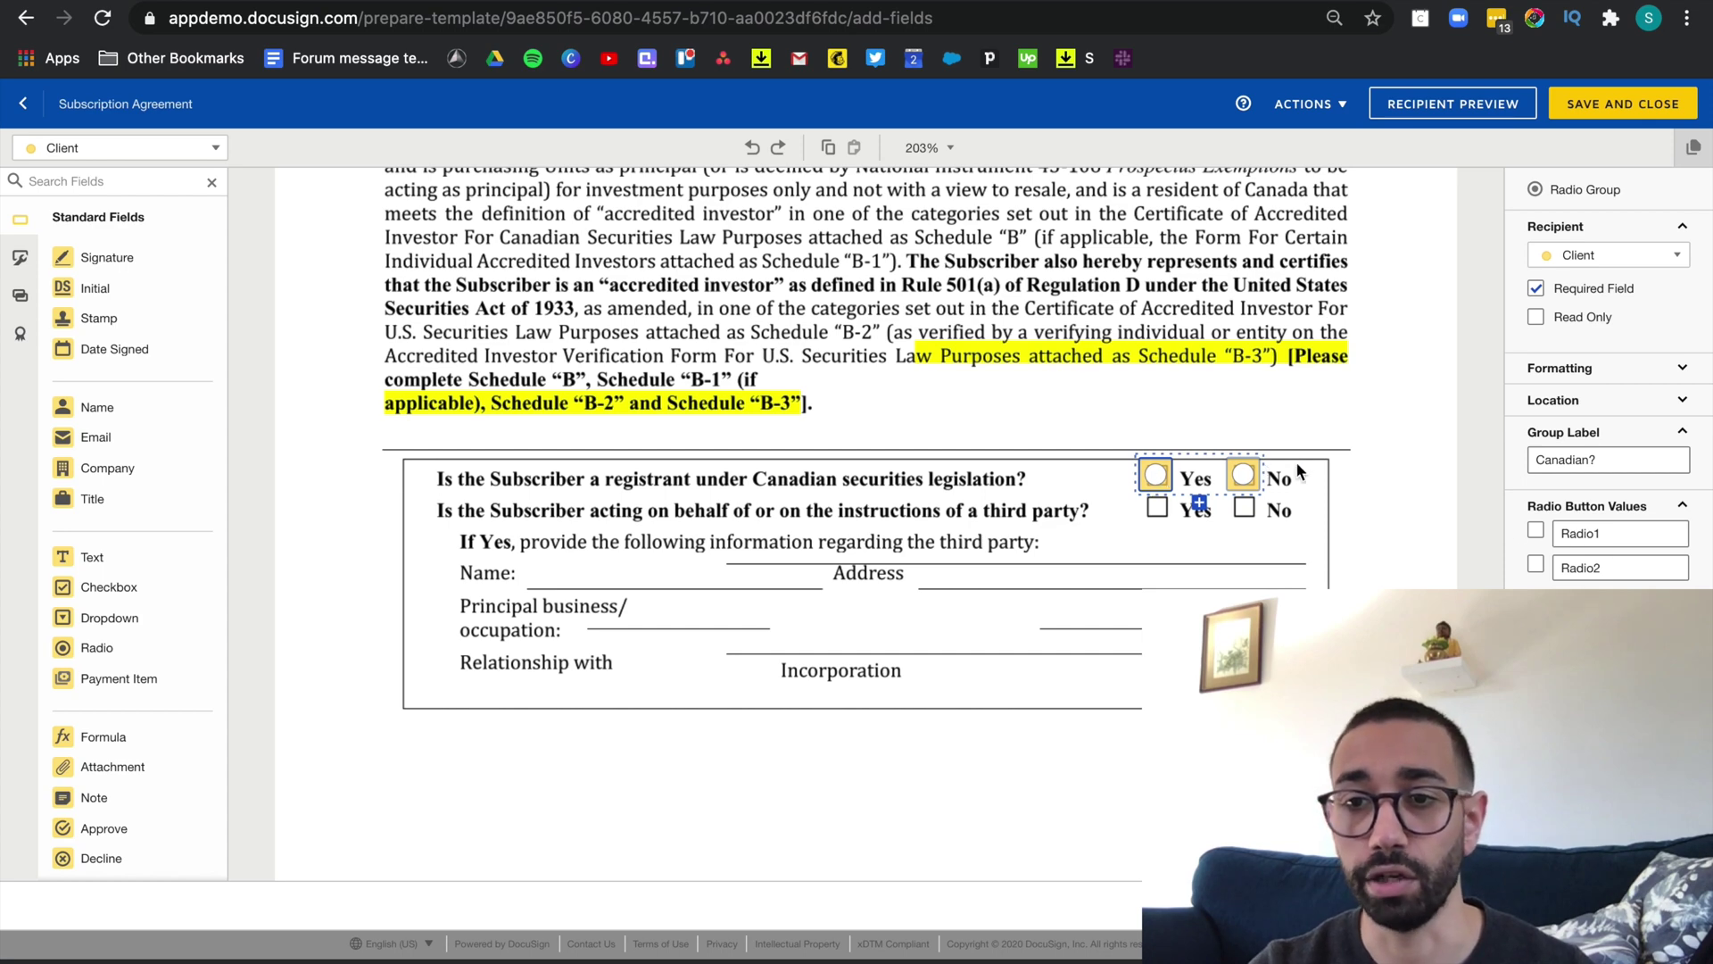
Give the radio options the values Yes and No
click(1620, 534)
text(Yes)
key(Tab)
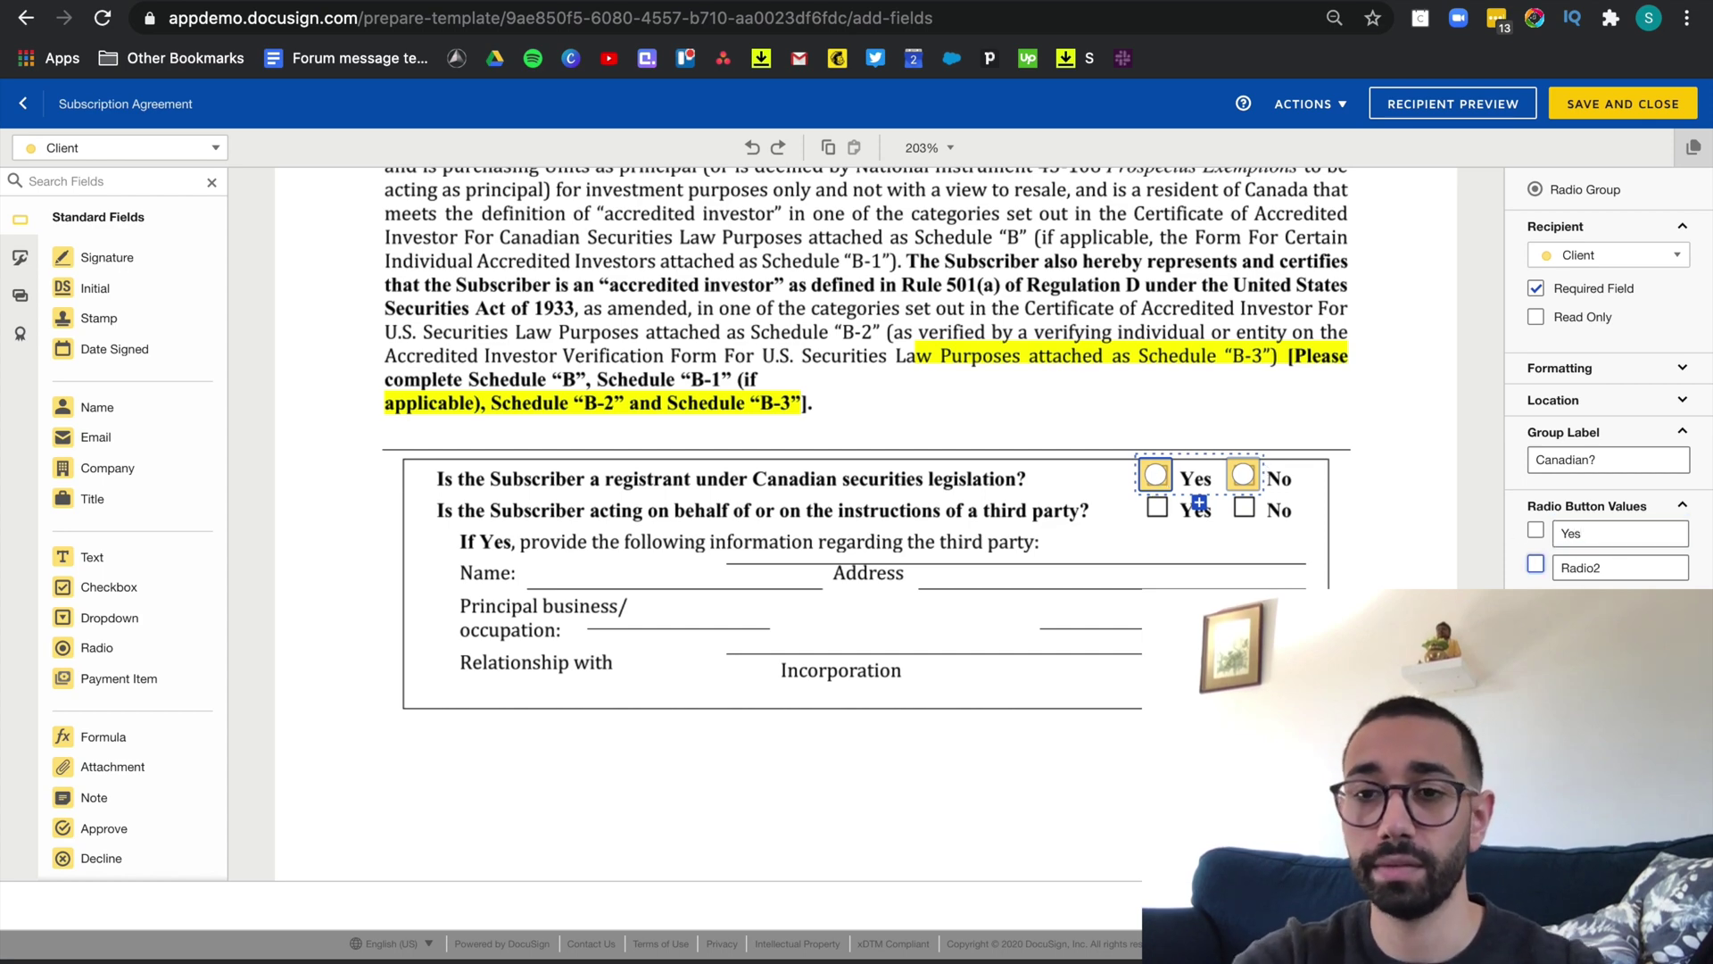
text(No)
click(1206, 552)
scroll(949, 432, down, 1)
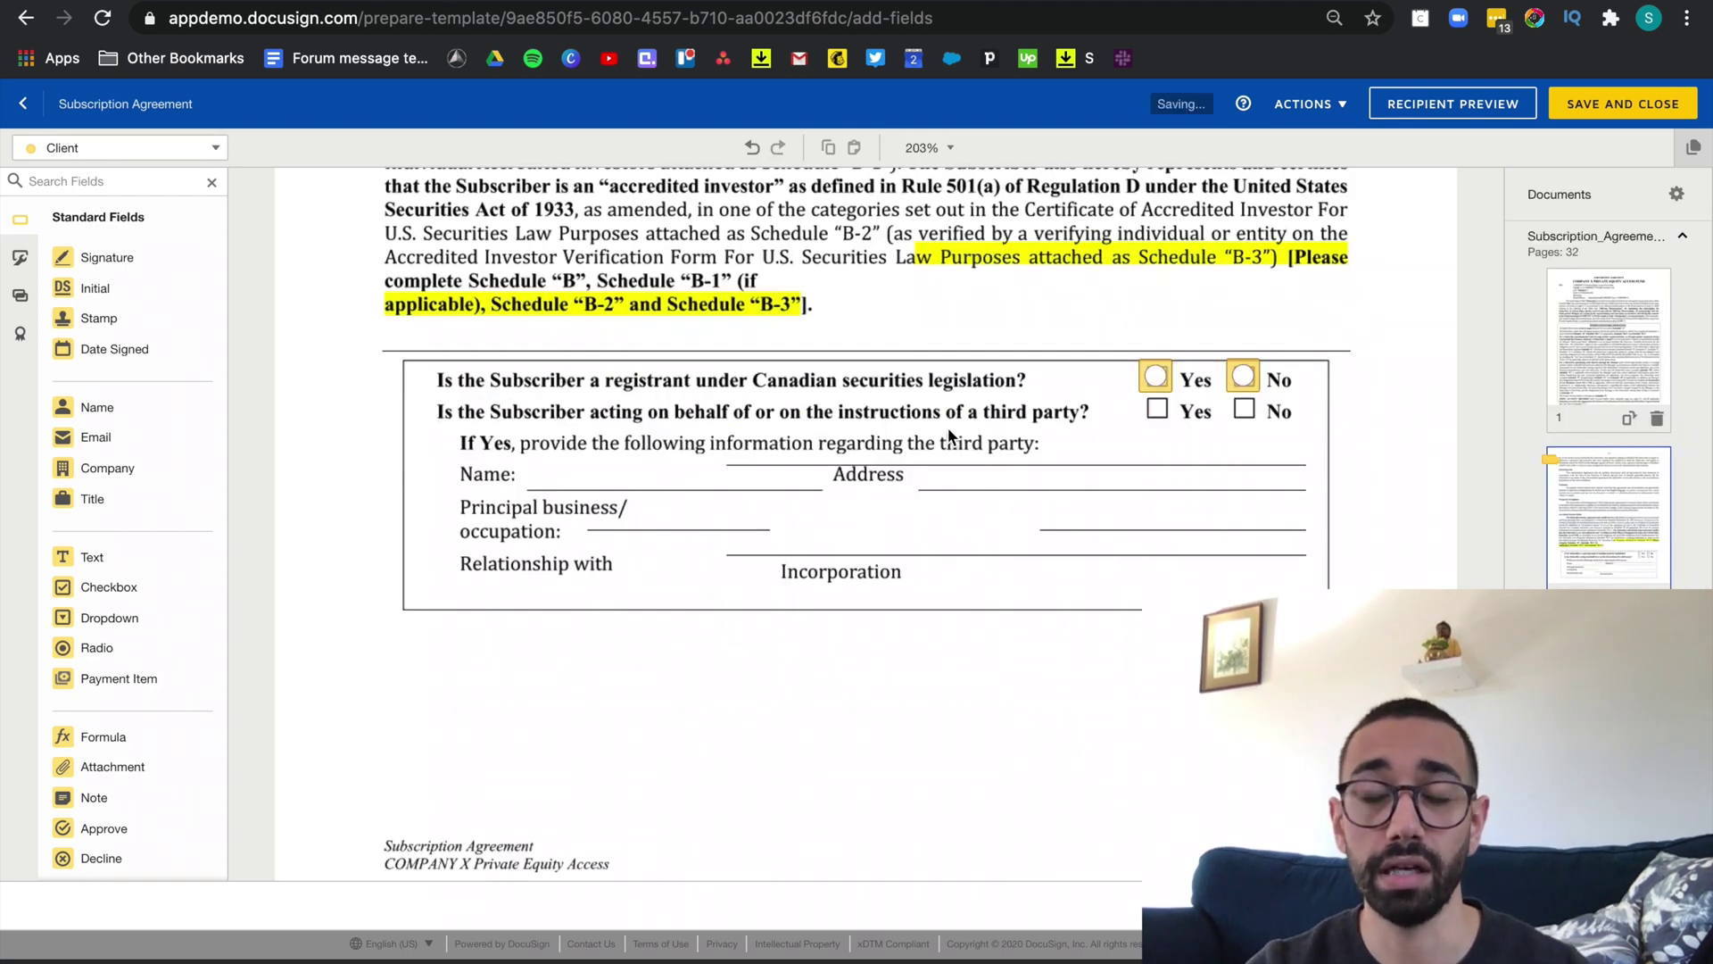
scroll(1078, 532, down, 6)
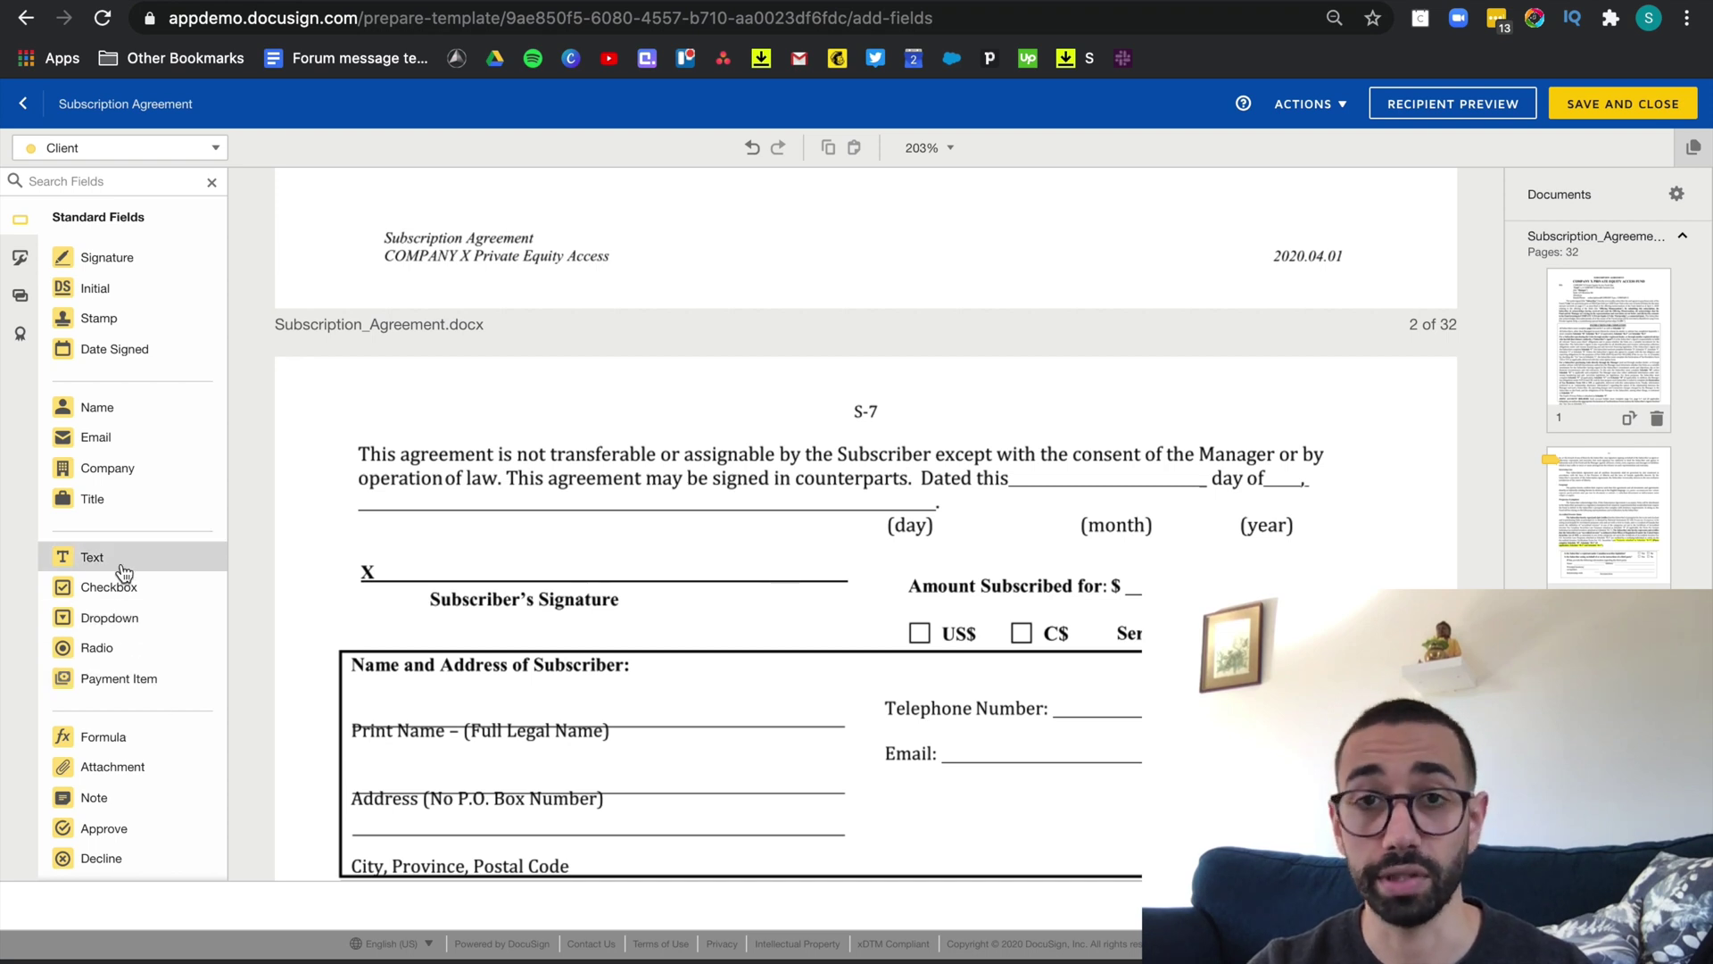
Place a Text field on the Amount Subscribed for $ line with data label 'Amount Subscribed'
drag(123, 565, 1133, 584)
triple_click(1572, 582)
text(Amount S)
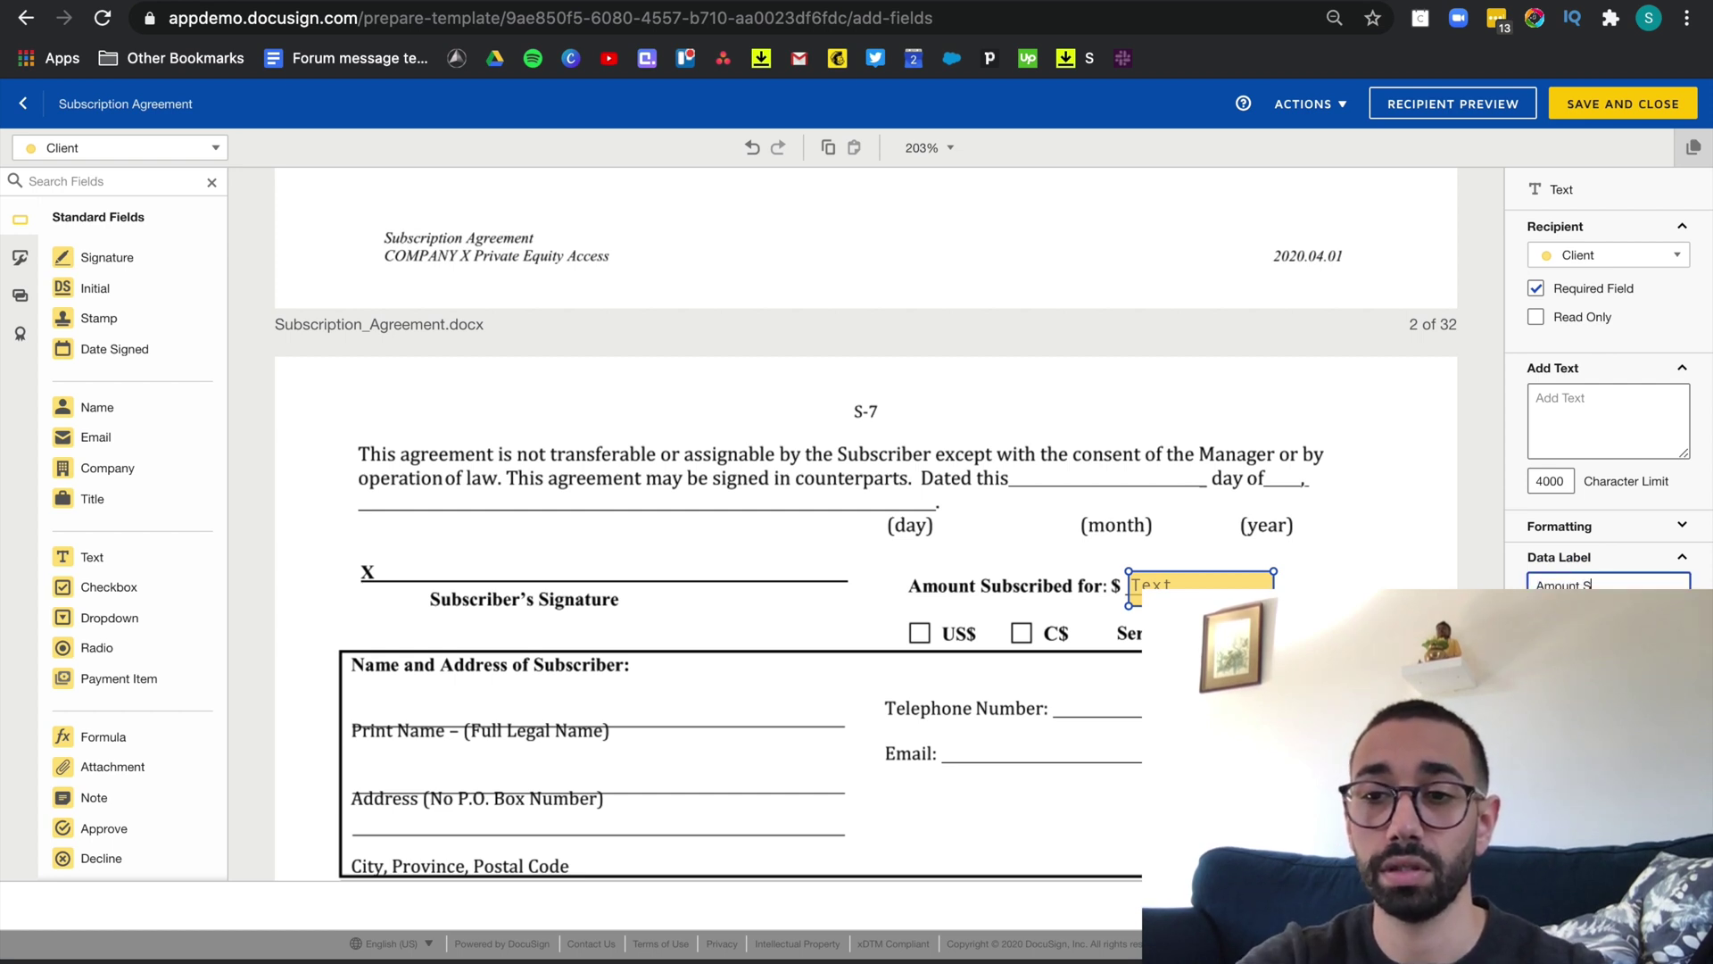
text(ubscribed)
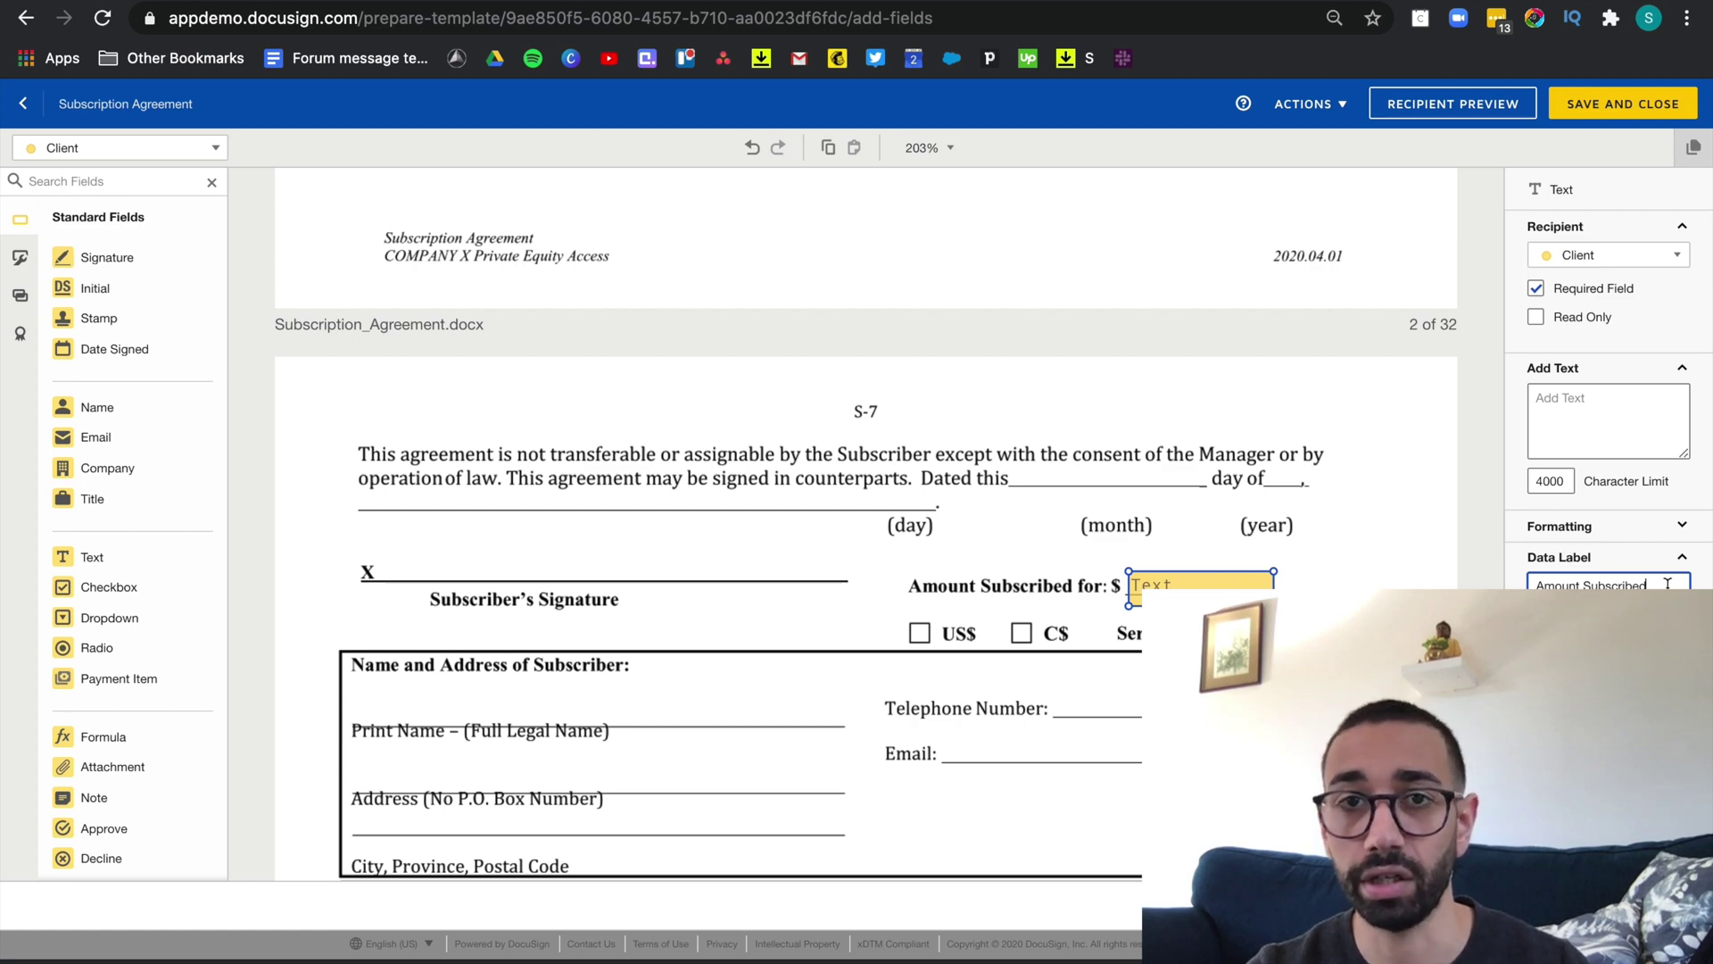
click(1121, 675)
scroll(1121, 676, down, 2)
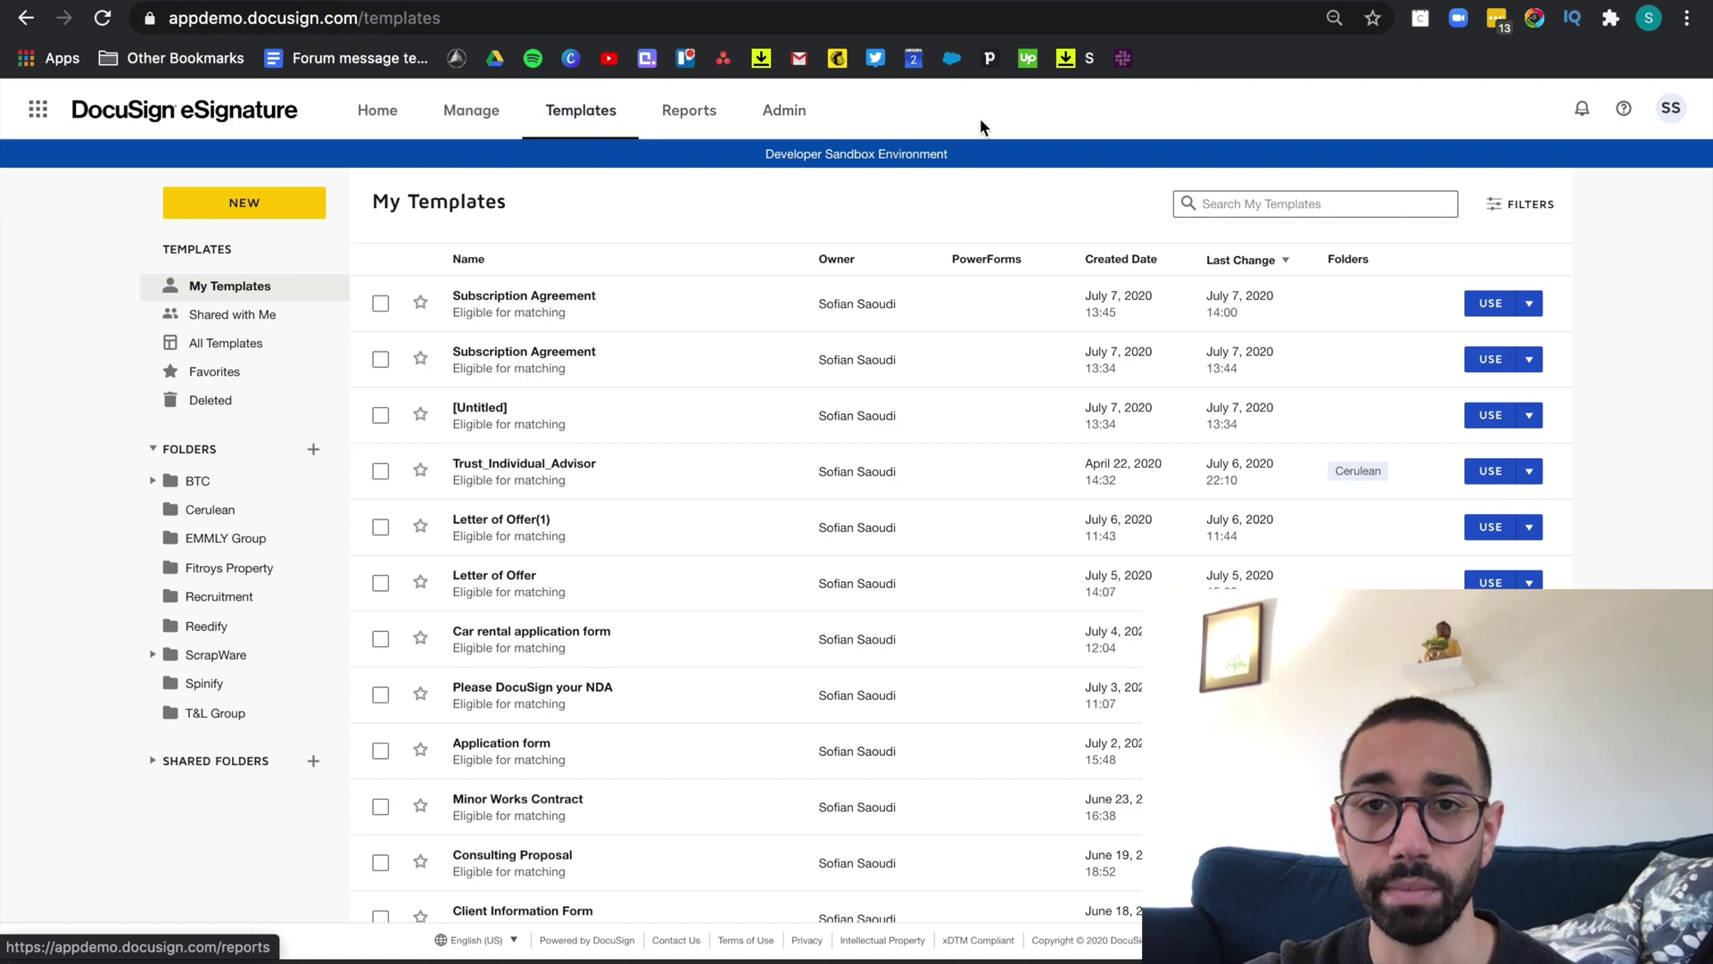
Start an advanced-edit envelope from Subscription Agreement and download the sample bulk-send CSV
click(1490, 304)
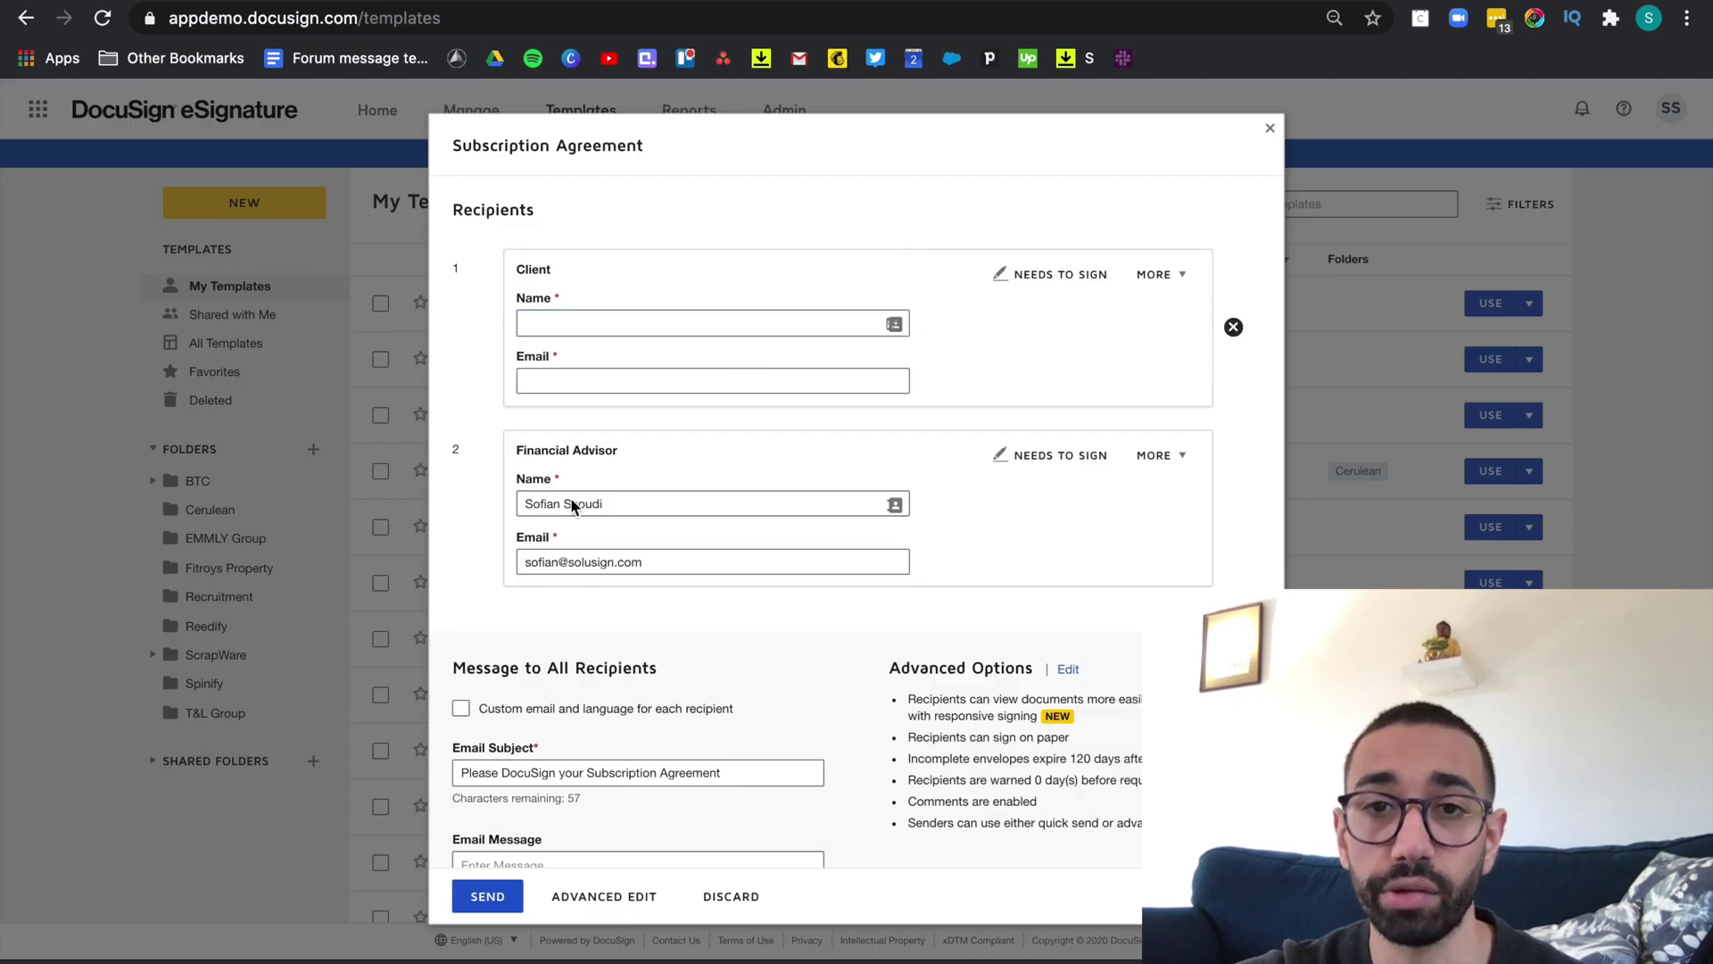
click(603, 896)
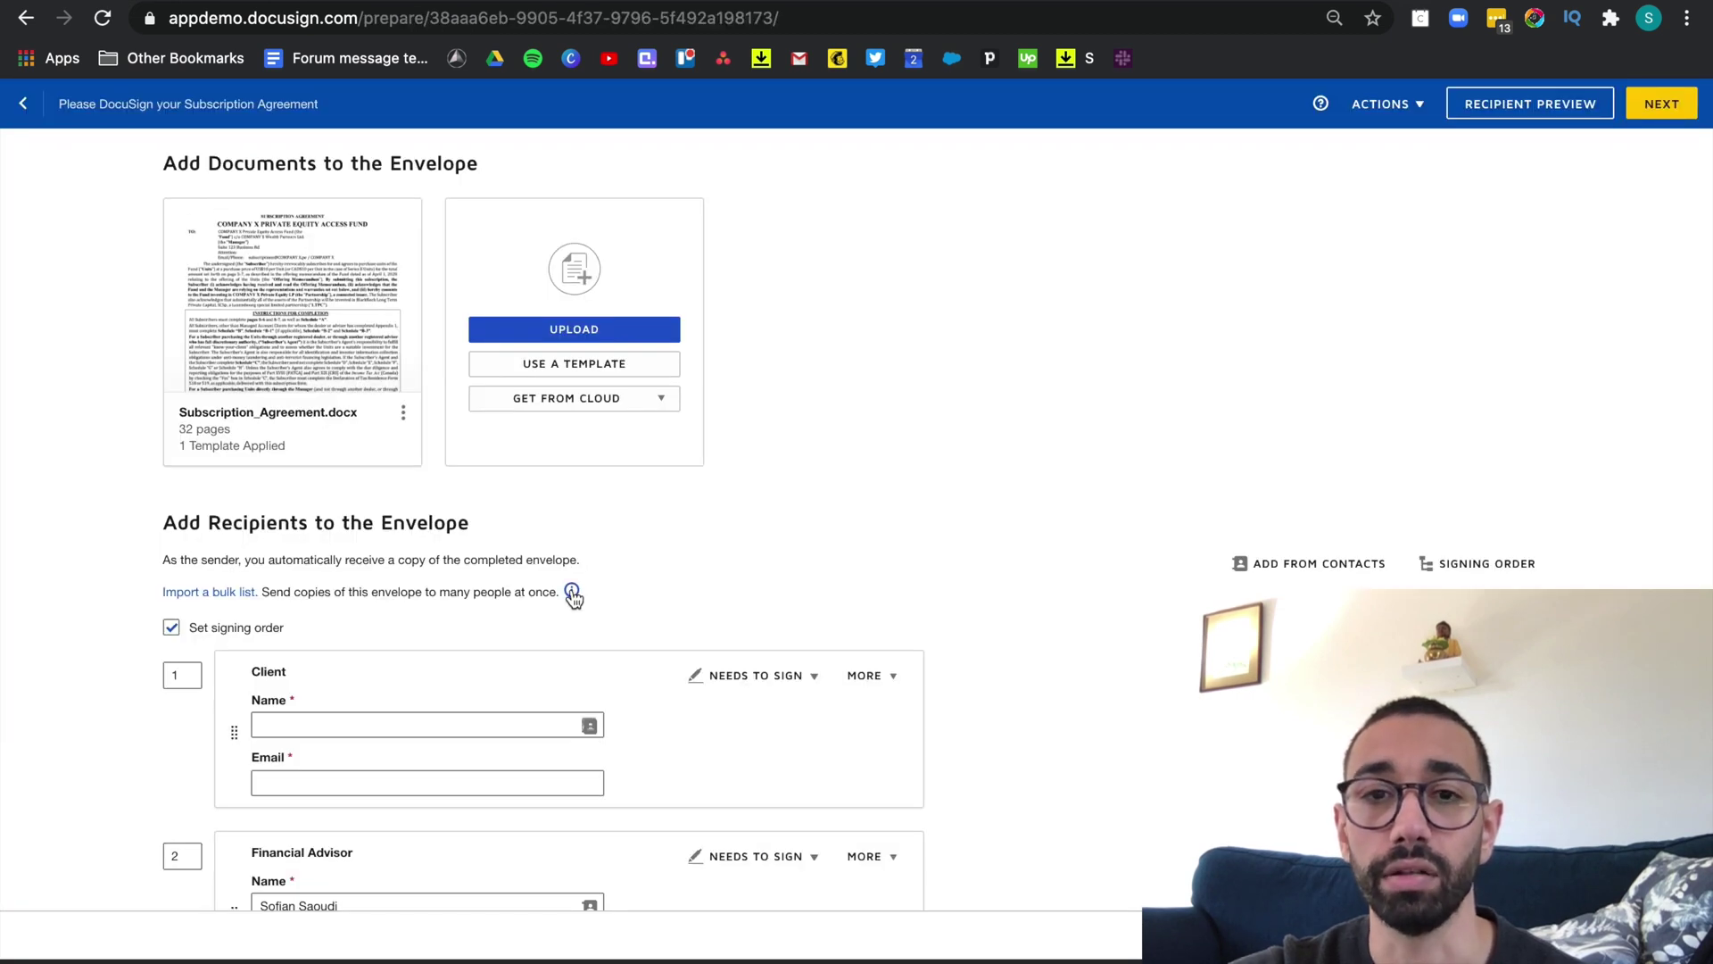
click(572, 592)
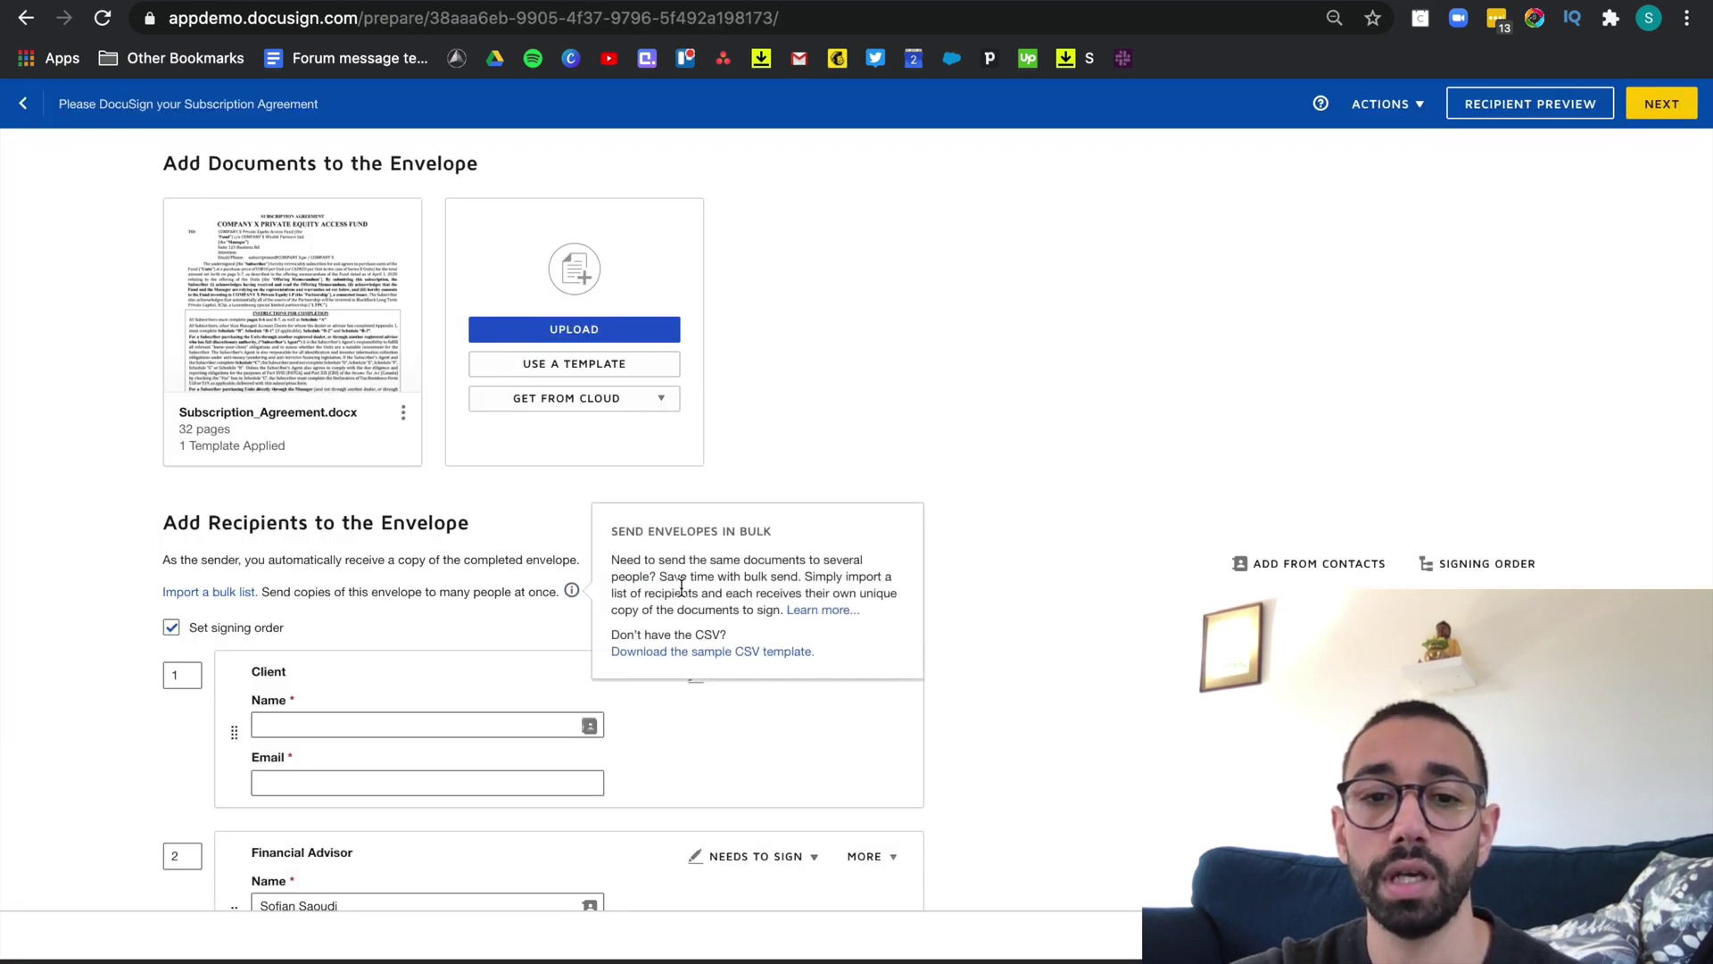
click(714, 652)
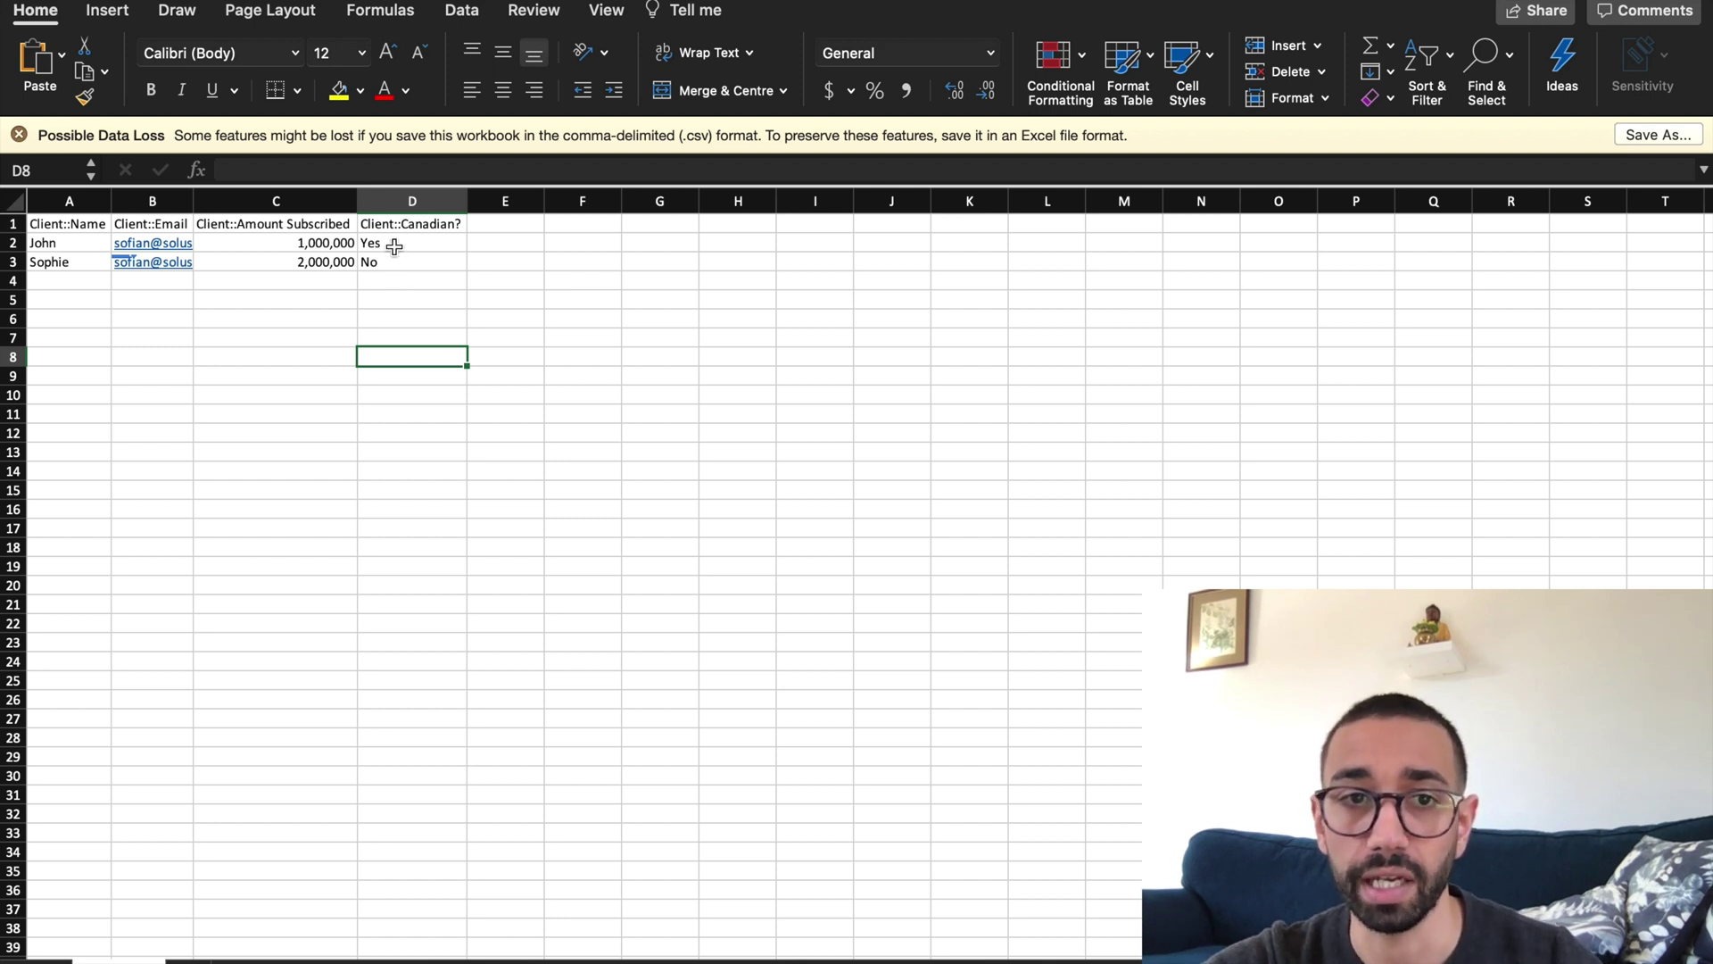
Fill the two clients' CSV rows, including the Canadian? answer in D2, and return to the envelope
click(396, 243)
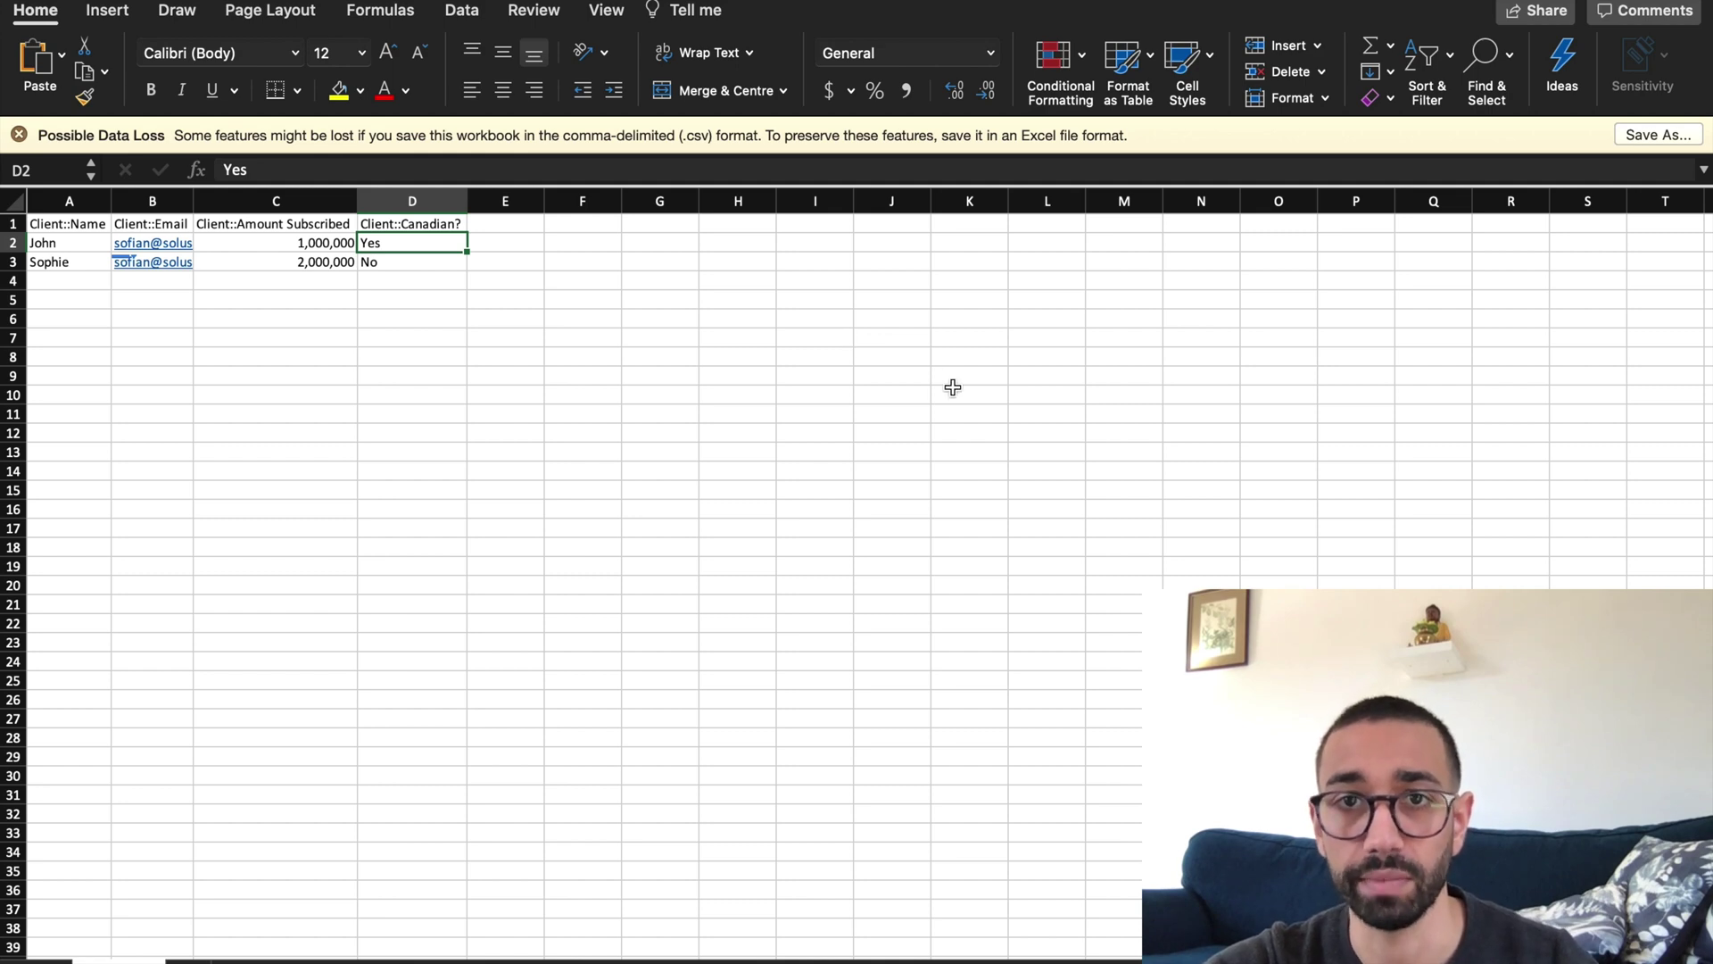
key(ctrl+Right)
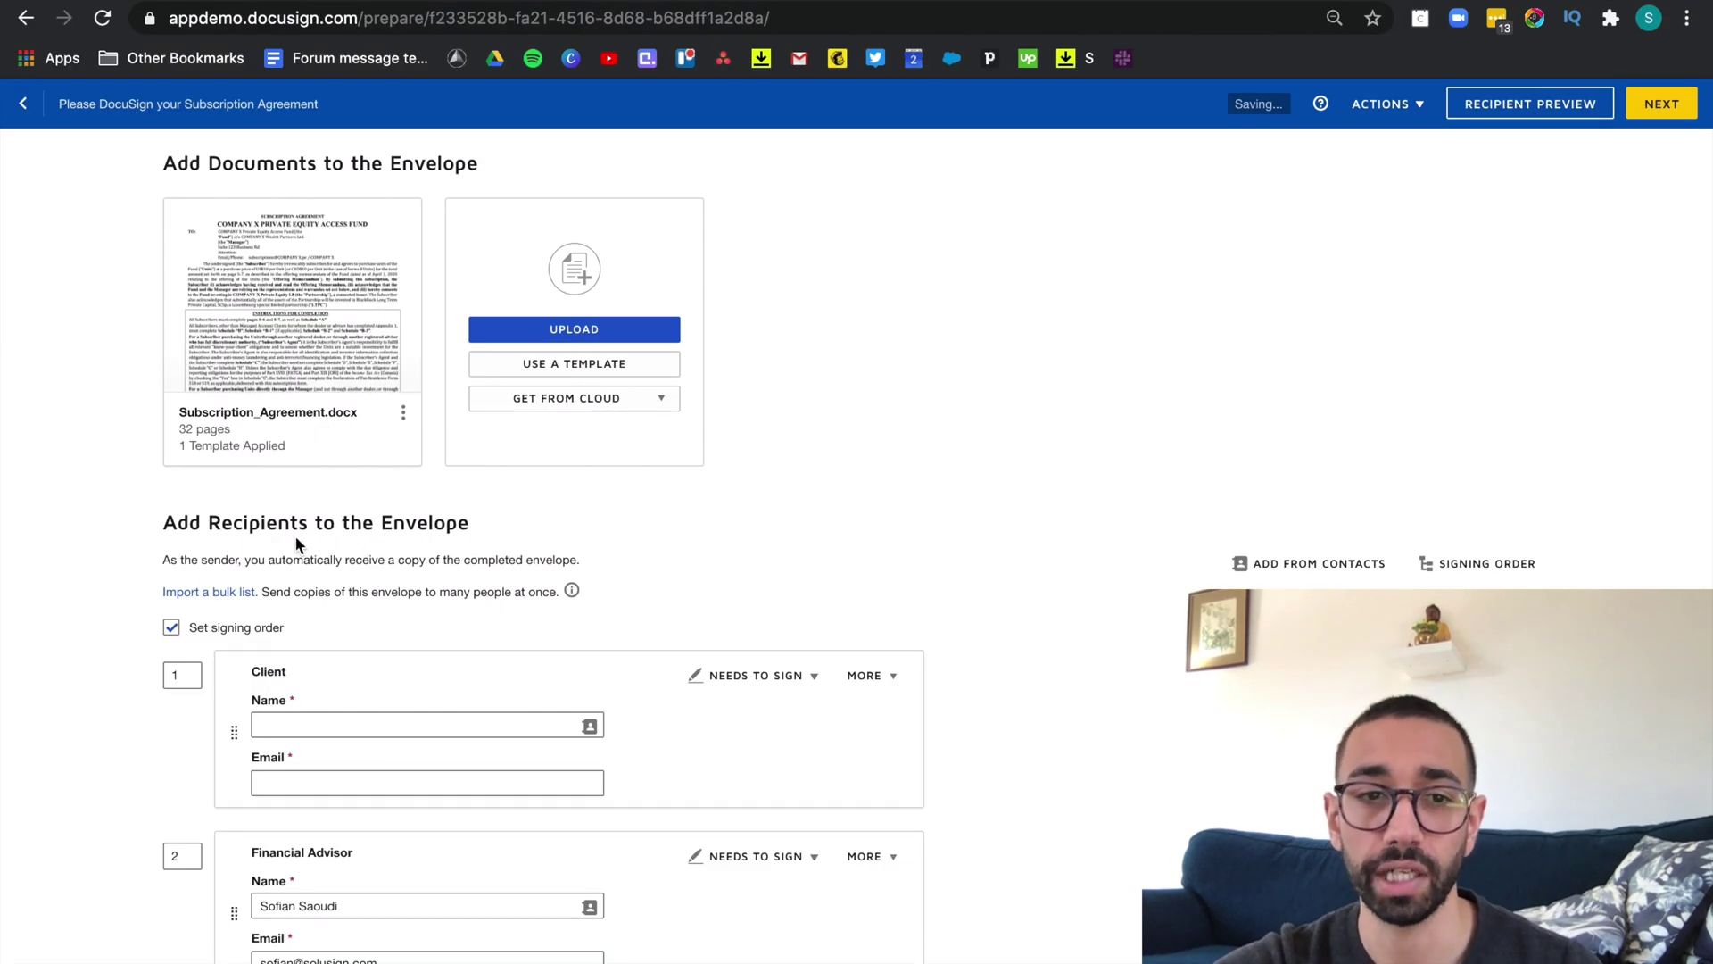
Import the CSV bulk list, changing the first recipient's amount subscribed to 1,500,000
click(206, 592)
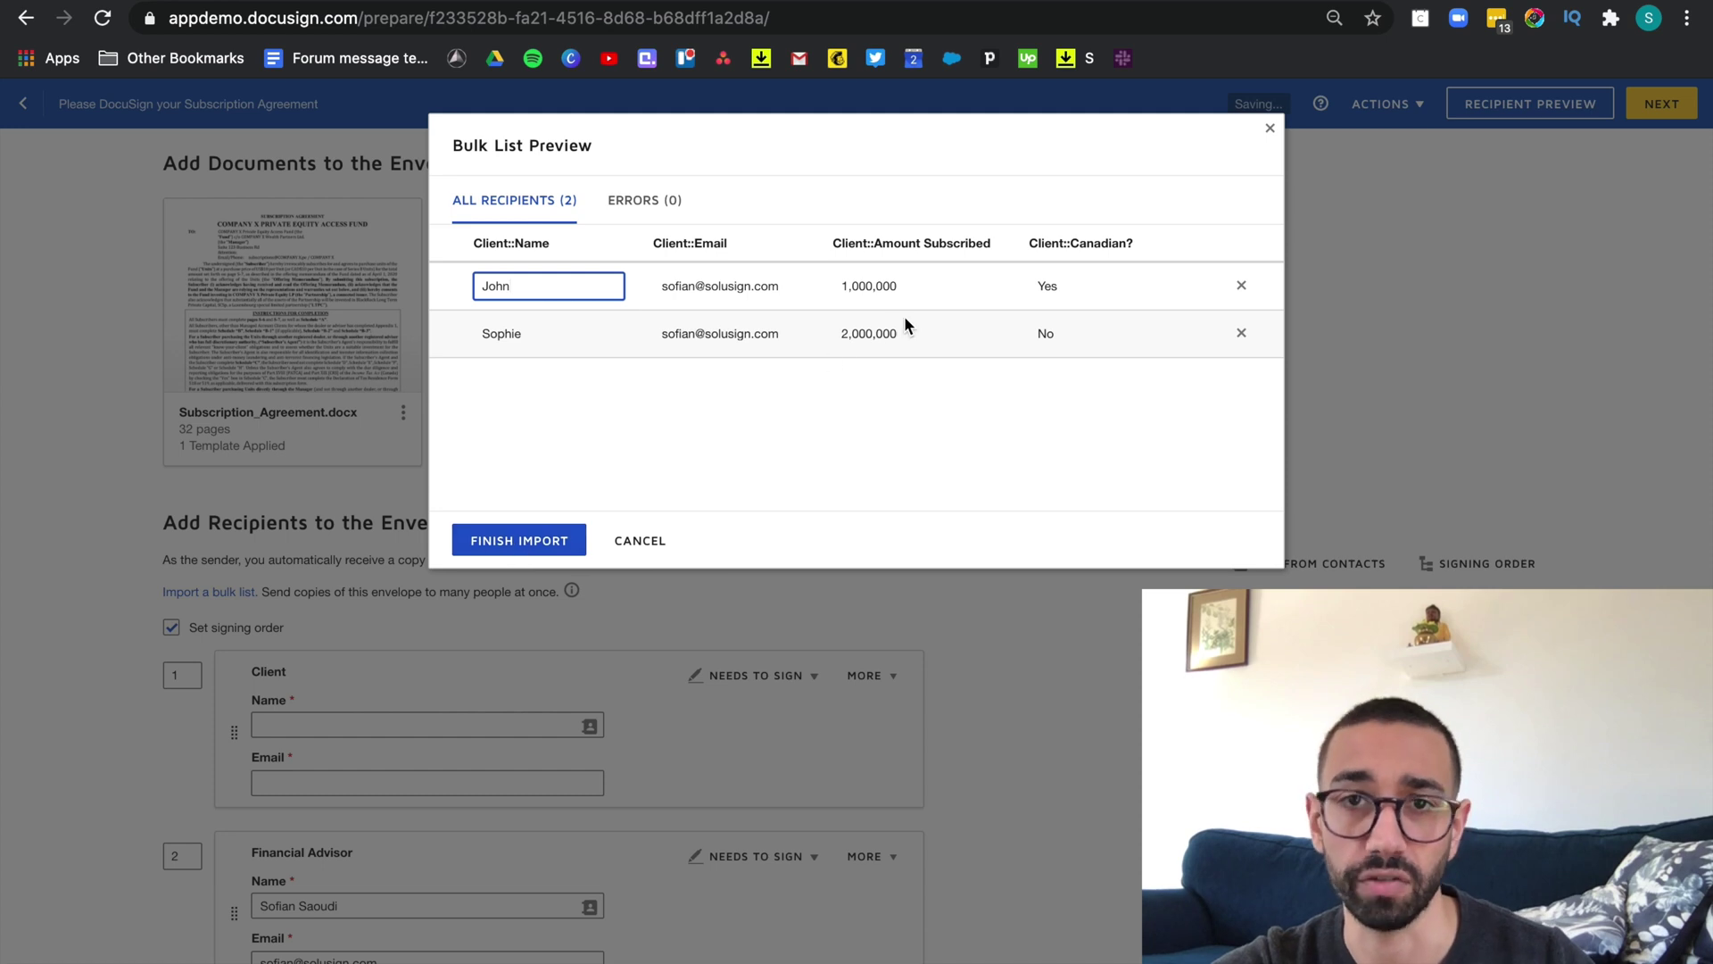
click(864, 288)
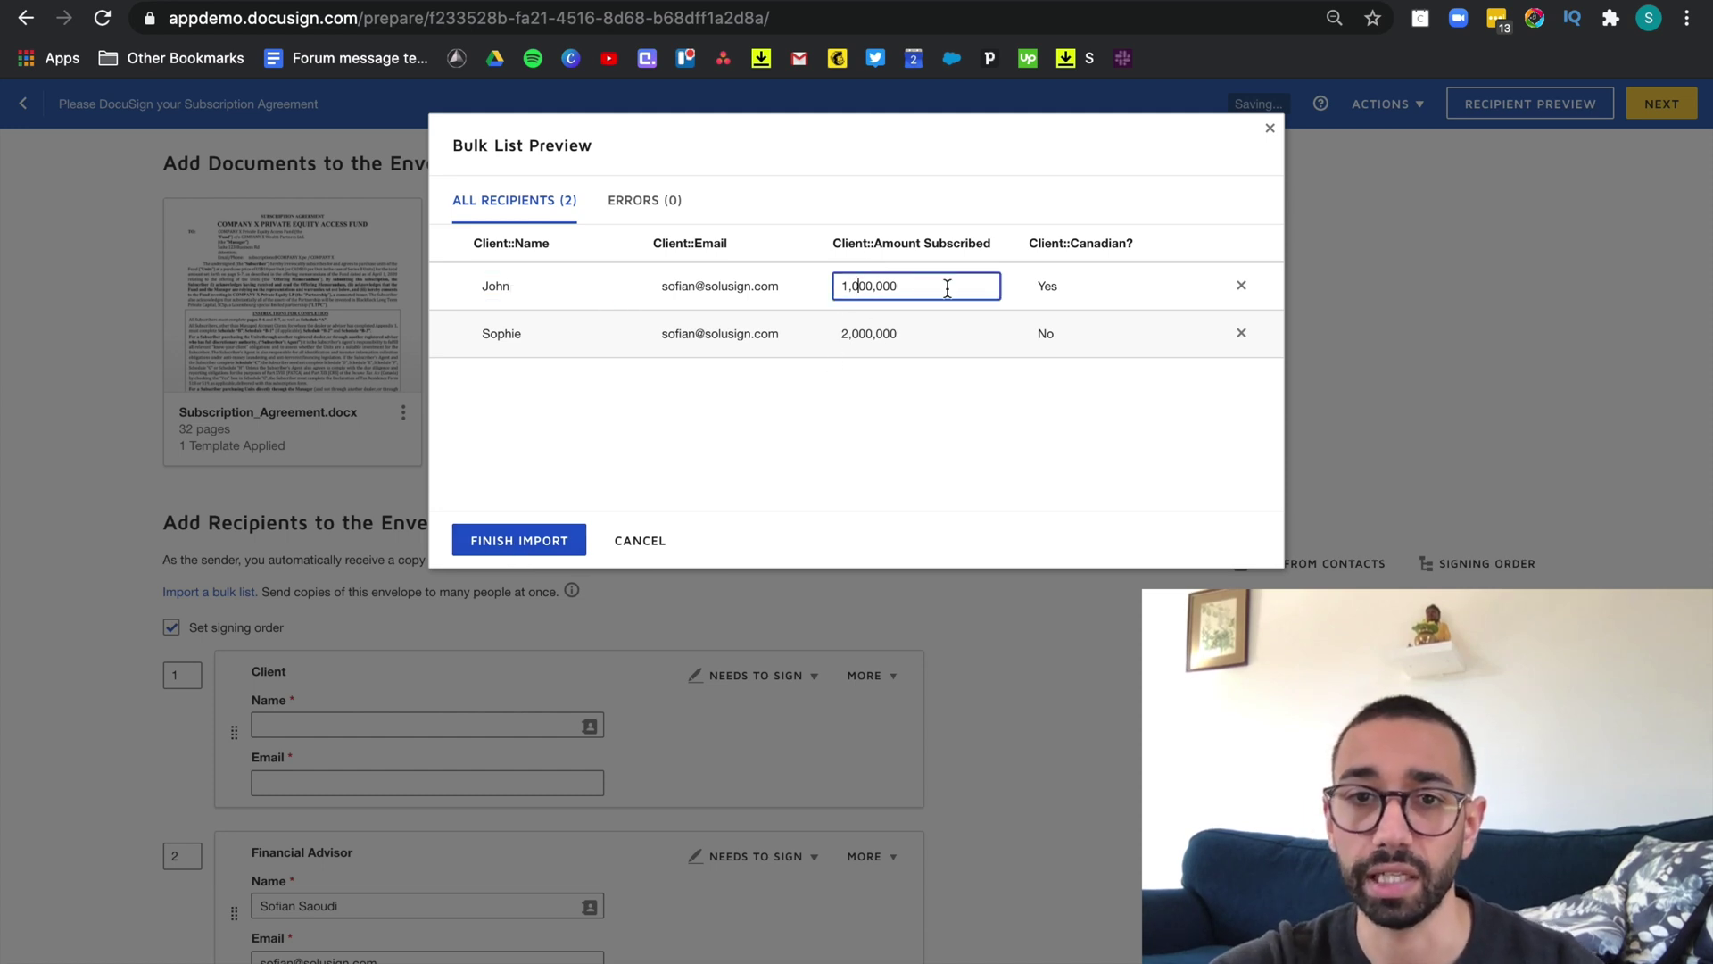
key(BackSpace)
text(5)
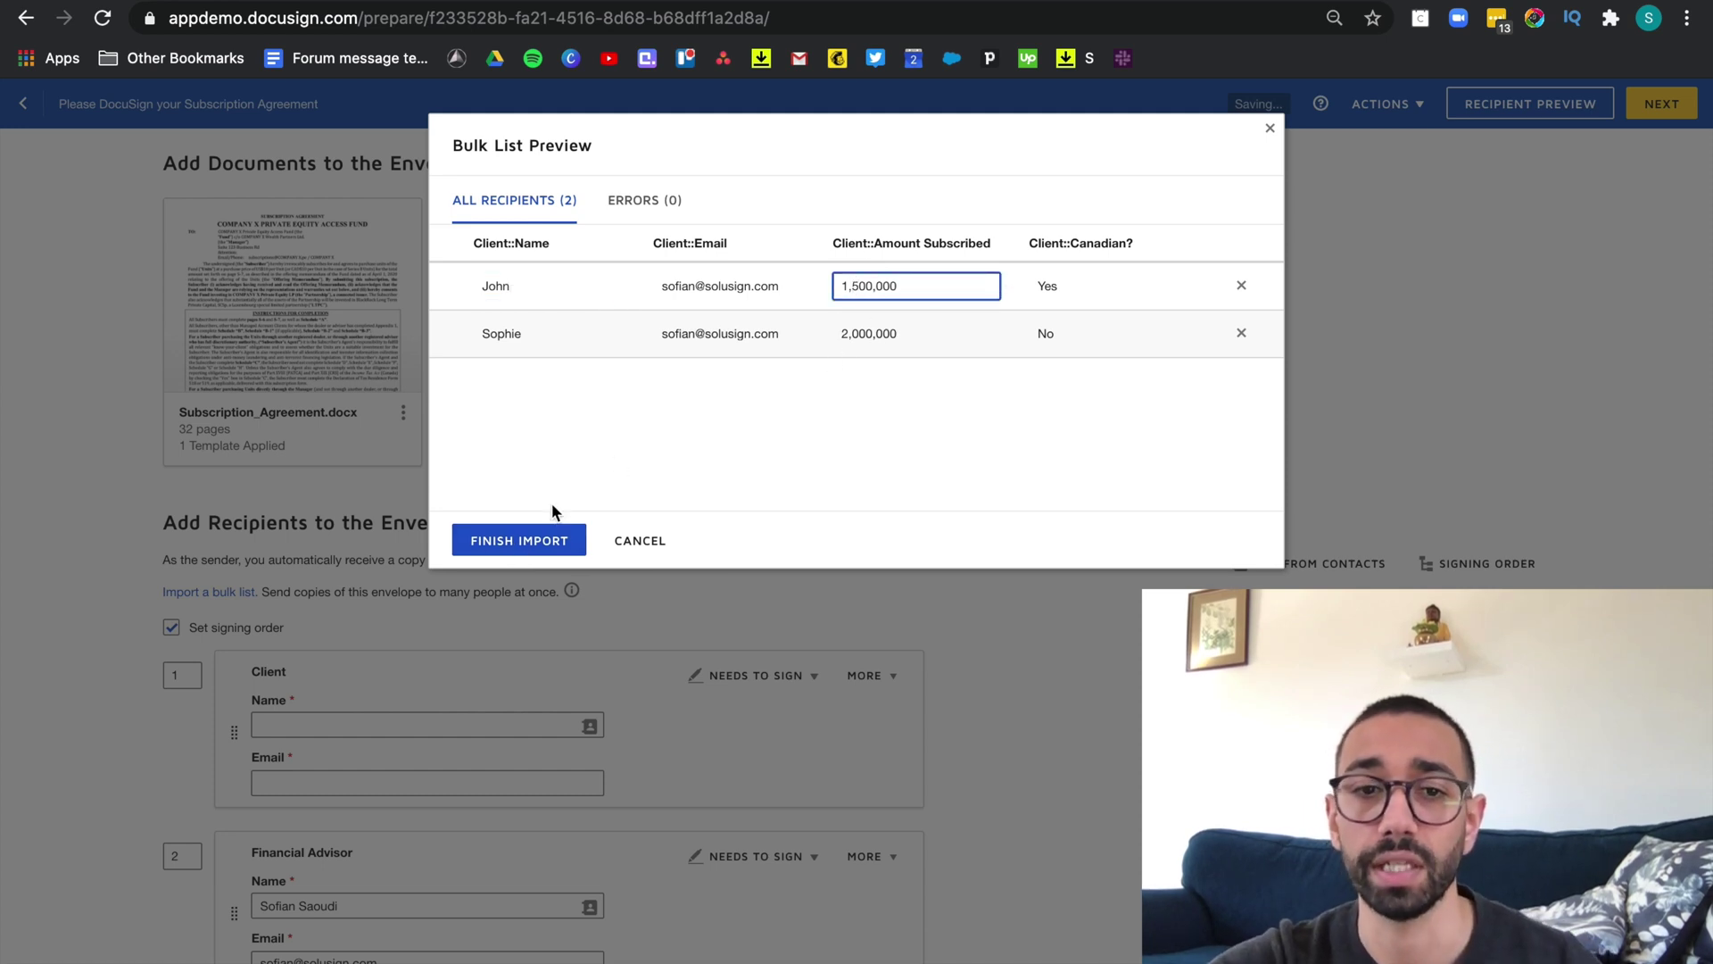
click(508, 546)
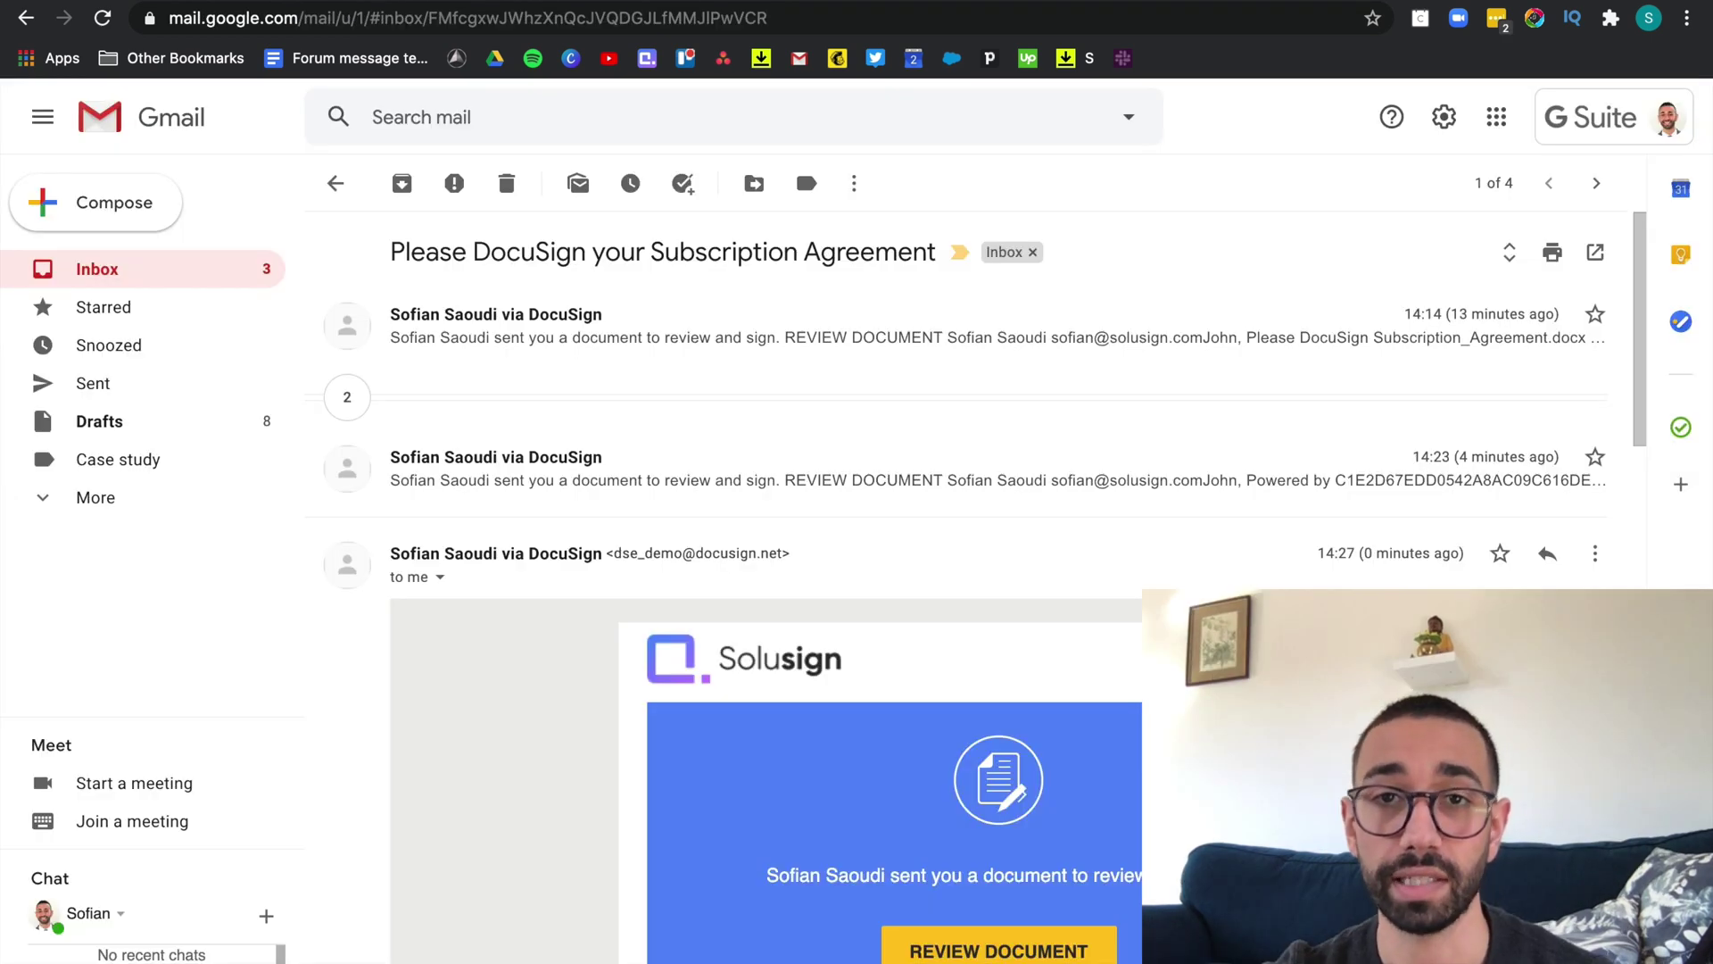
scroll(992, 573, down, 4)
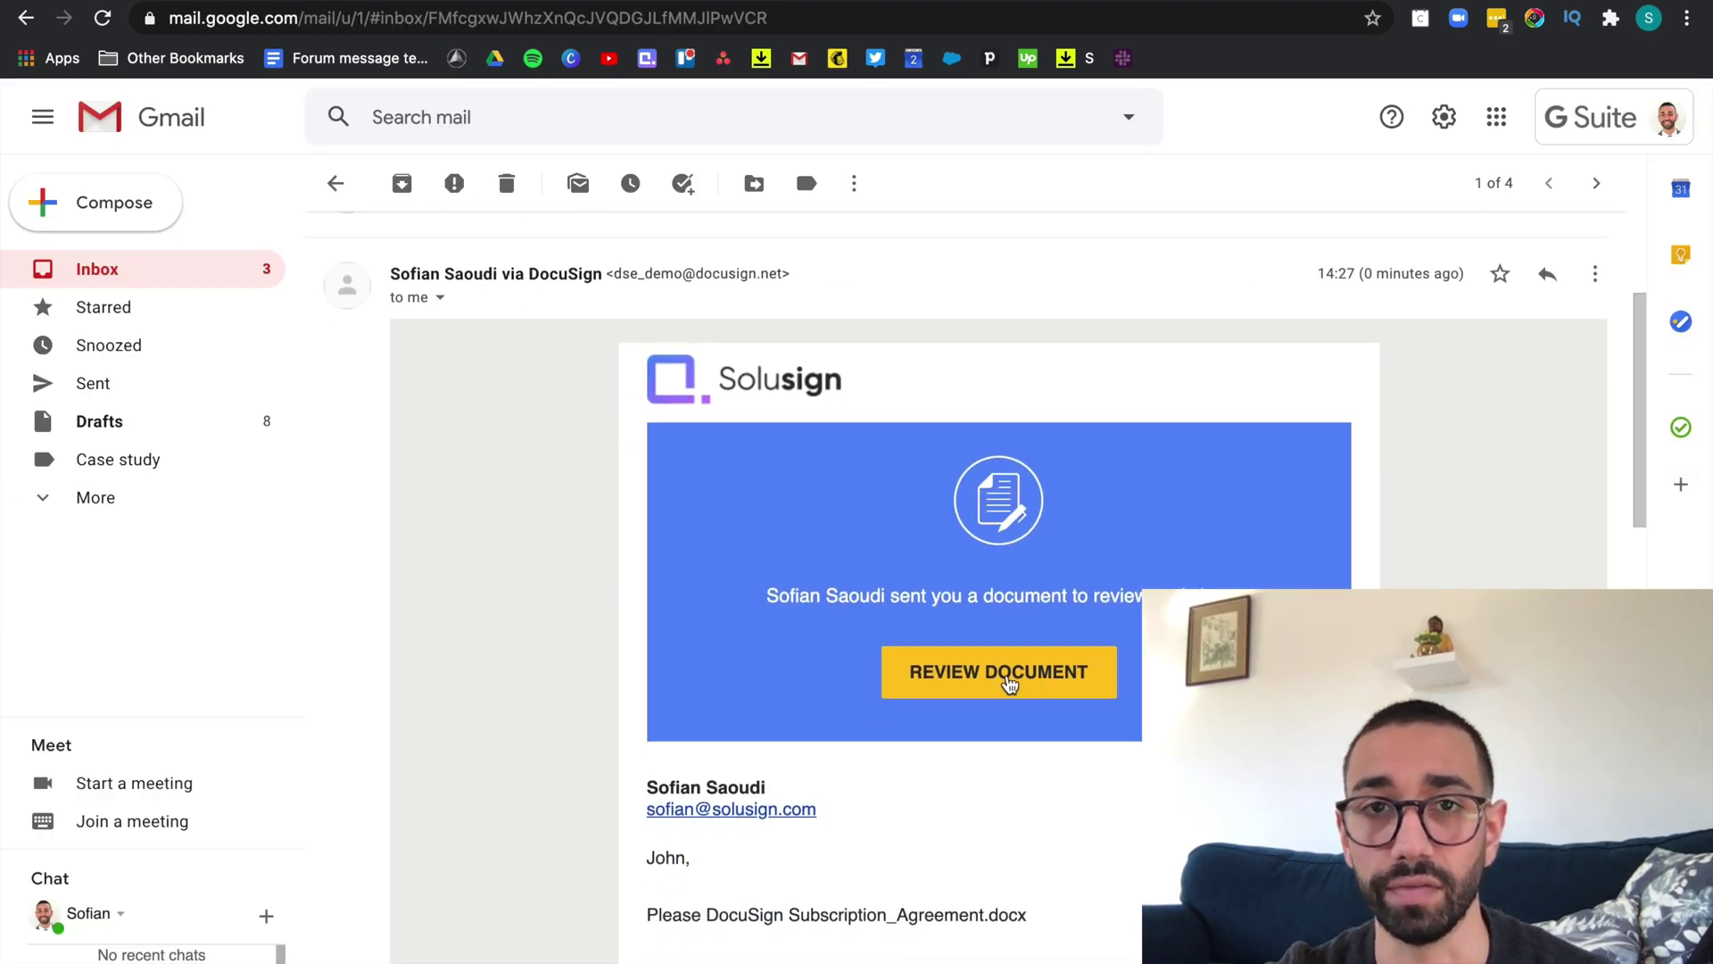
Open the first recipient's signing view and verify Yes and 1,500,000 are prefilled
click(992, 678)
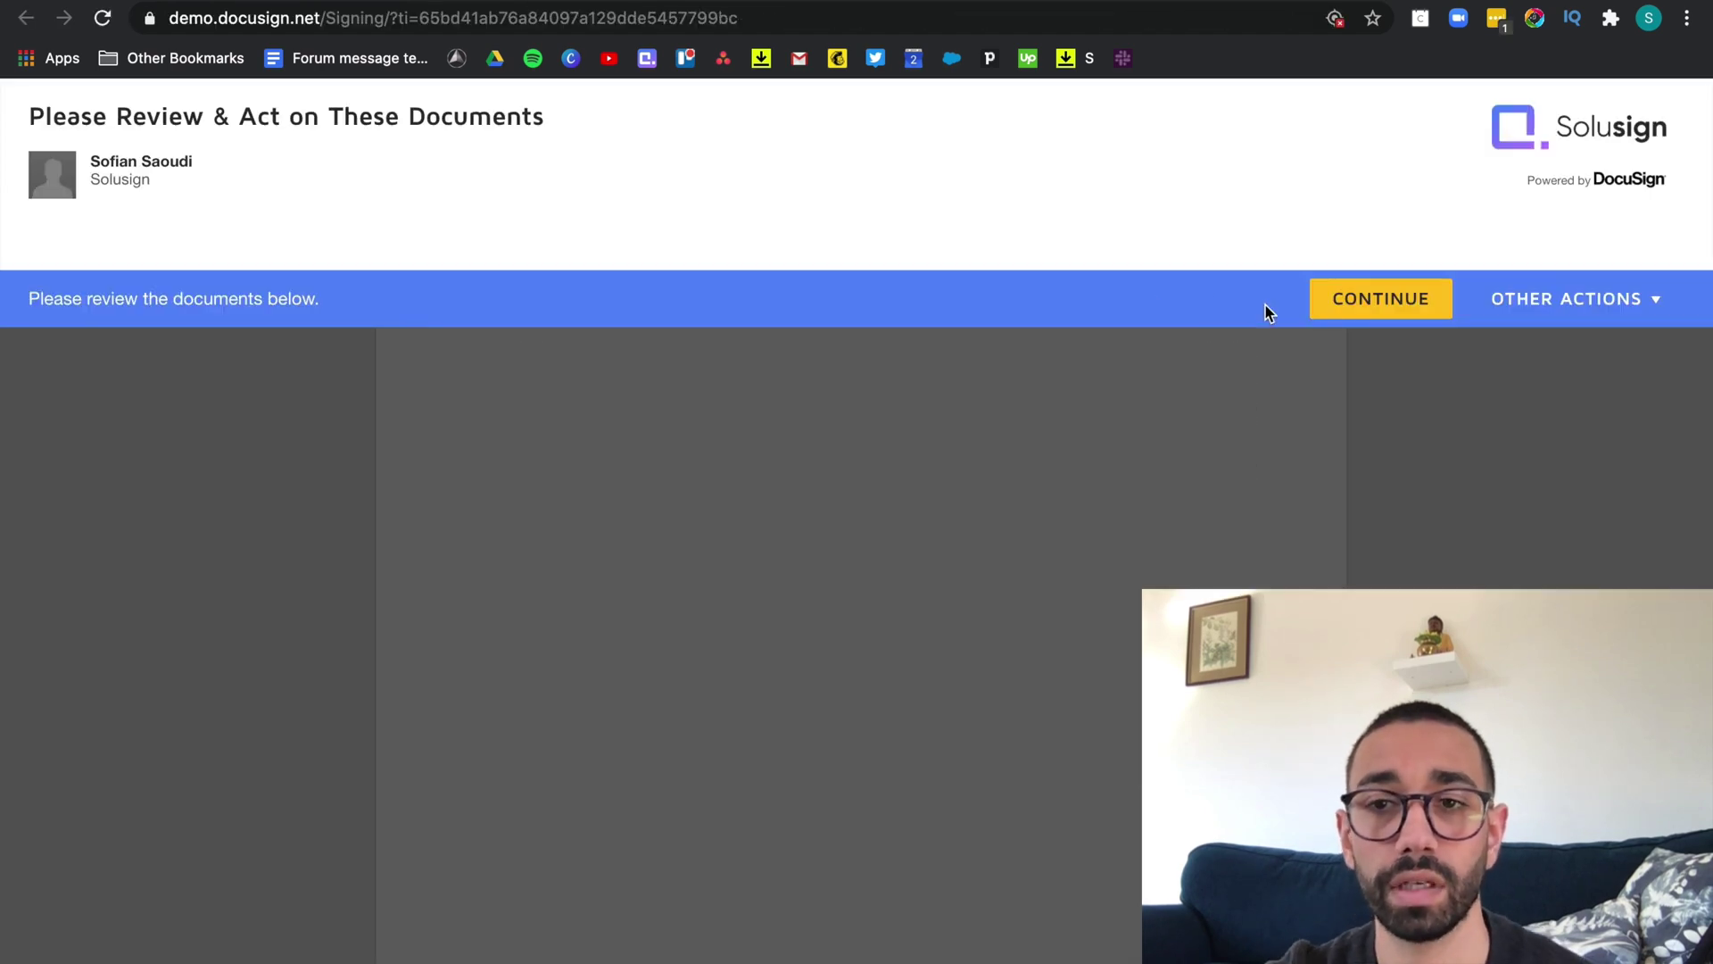
click(1377, 296)
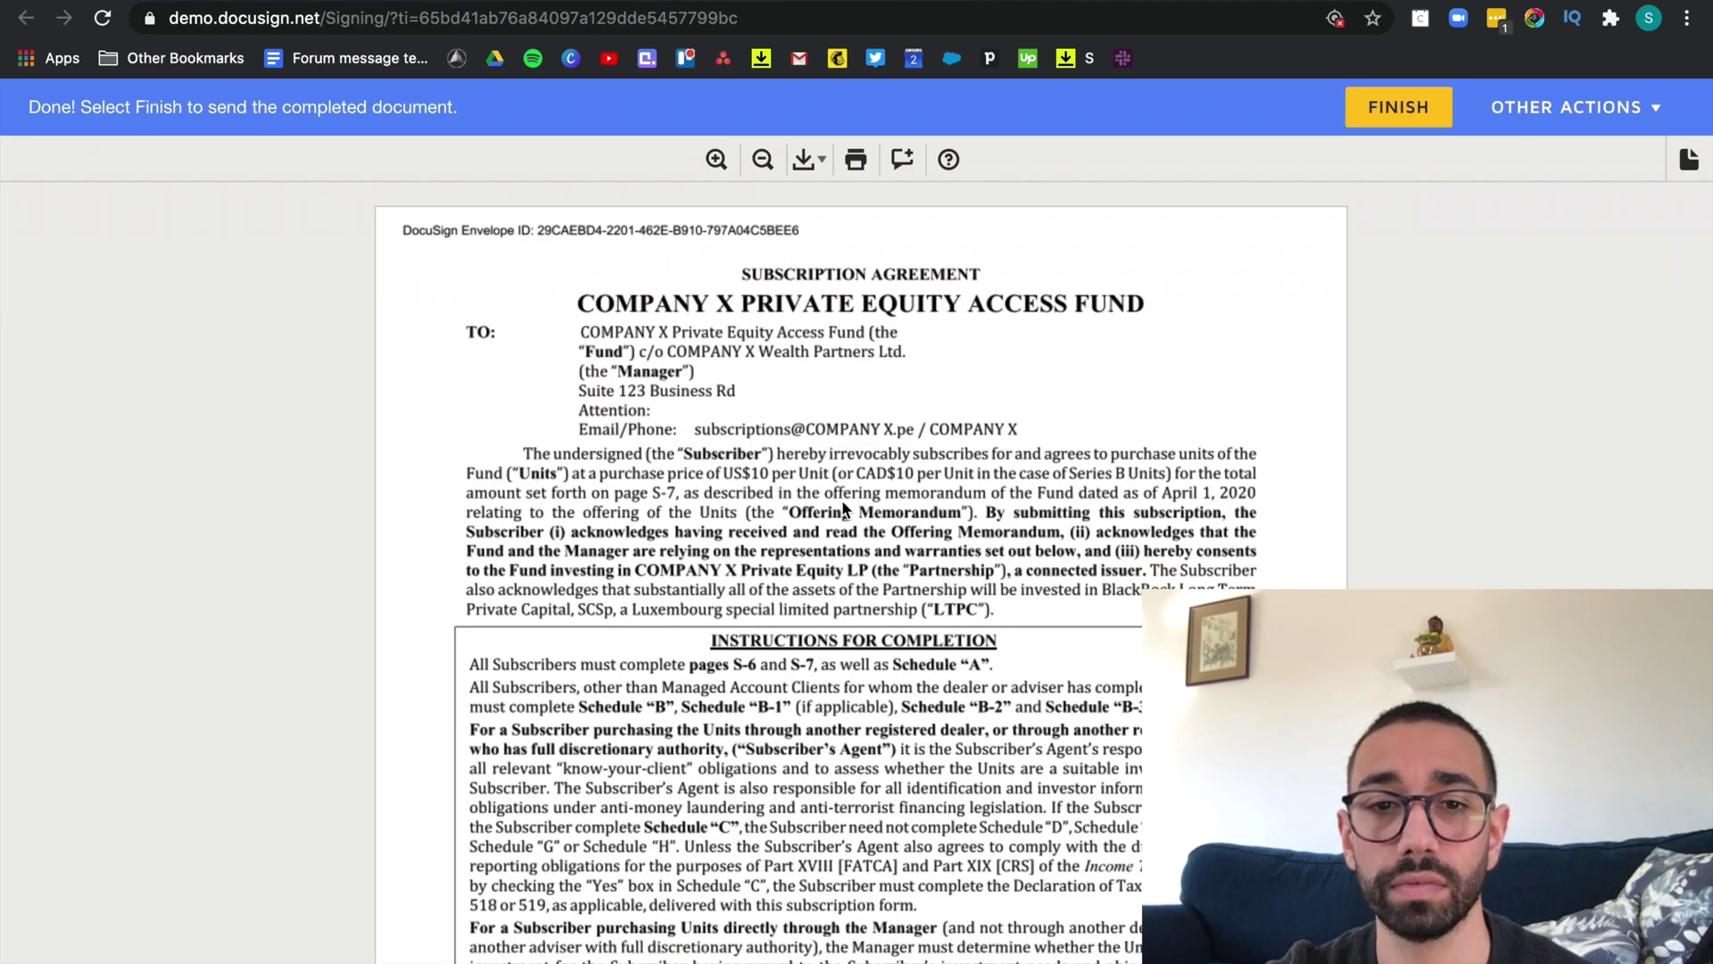
scroll(843, 503, down, 20)
scroll(842, 510, up, 15)
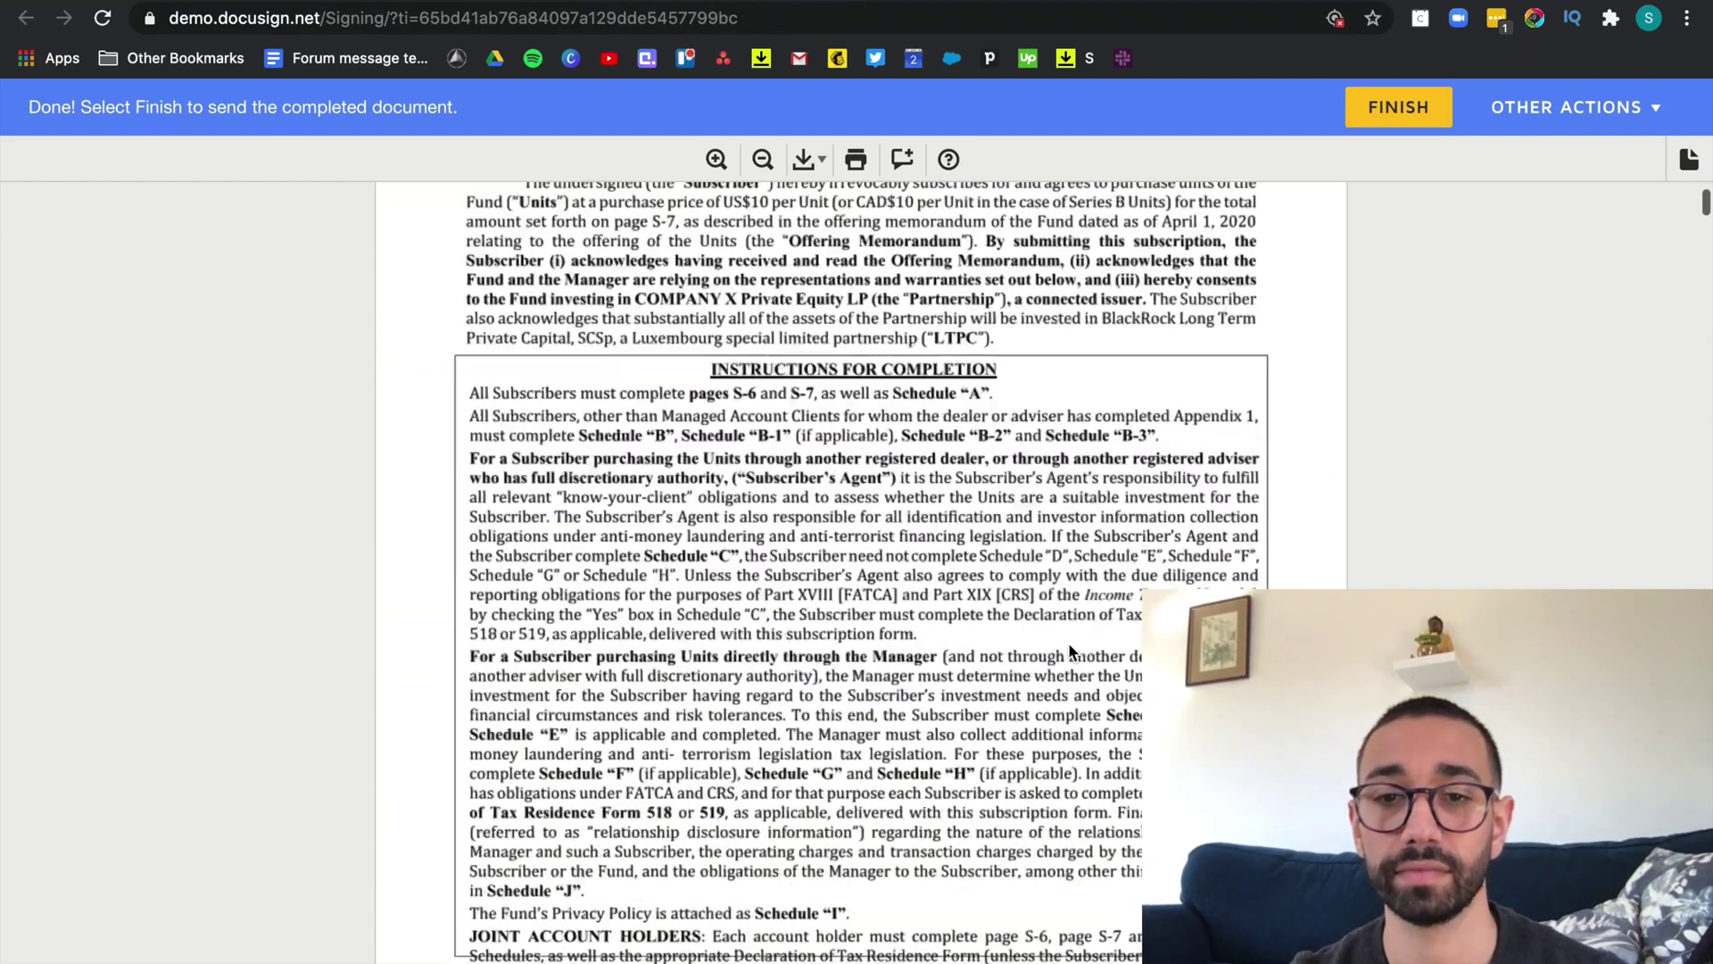
scroll(1068, 643, down, 12)
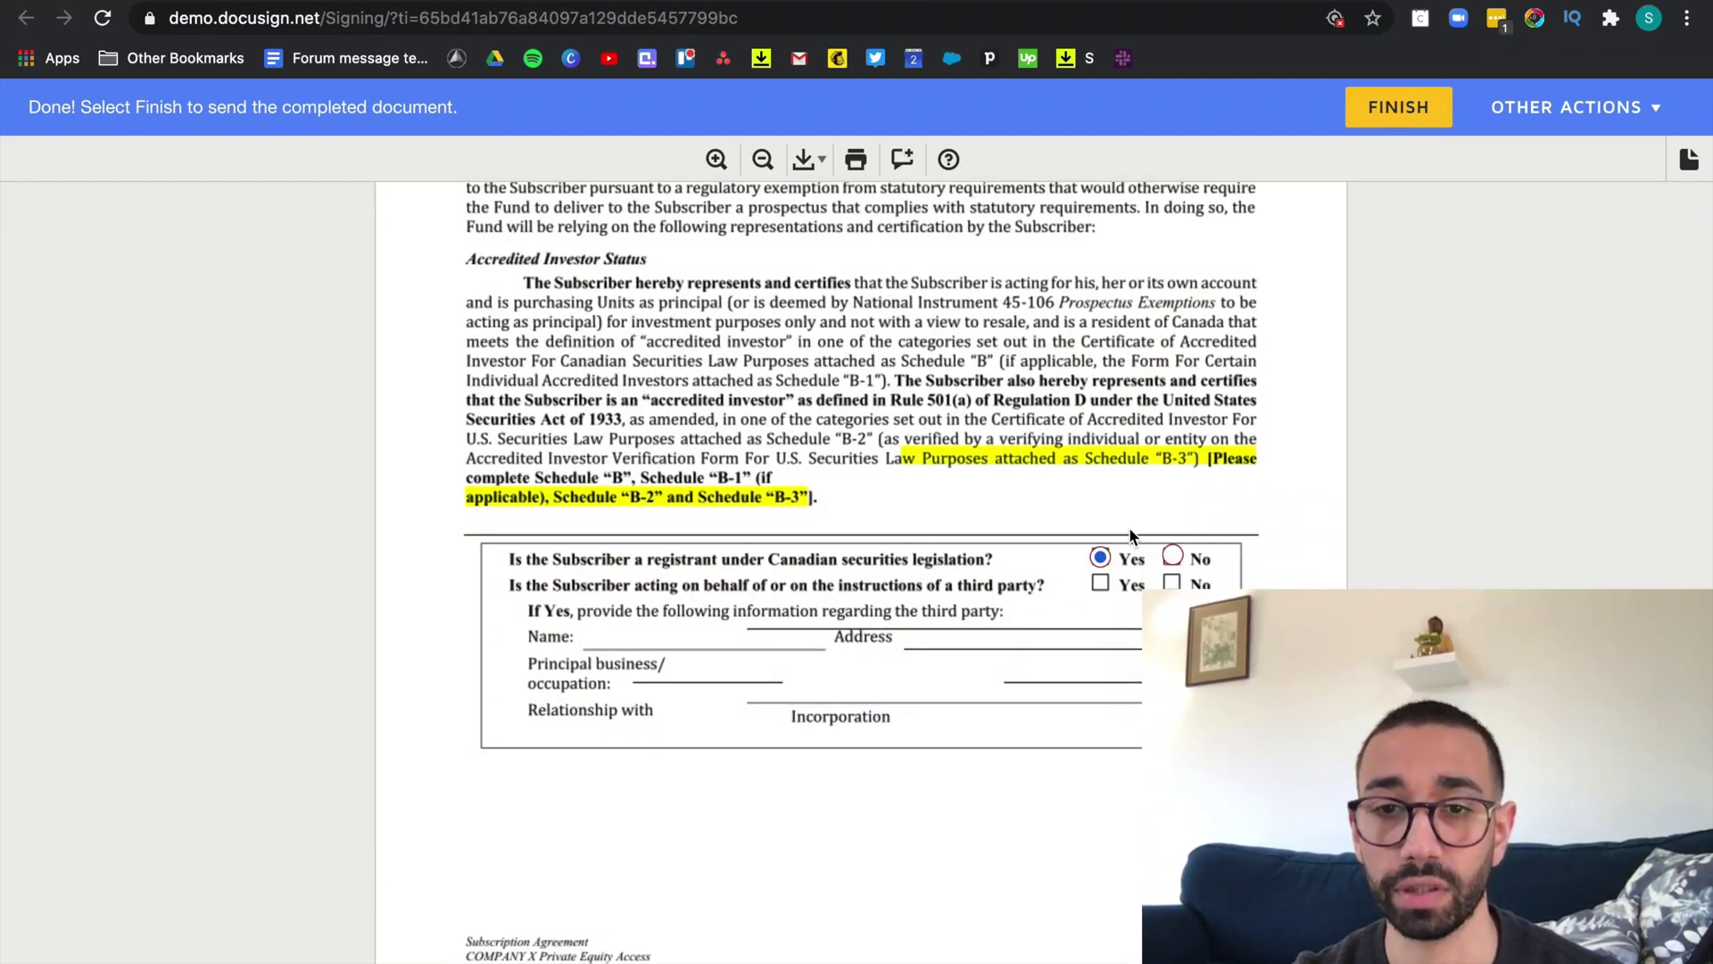
scroll(1126, 518, down, 9)
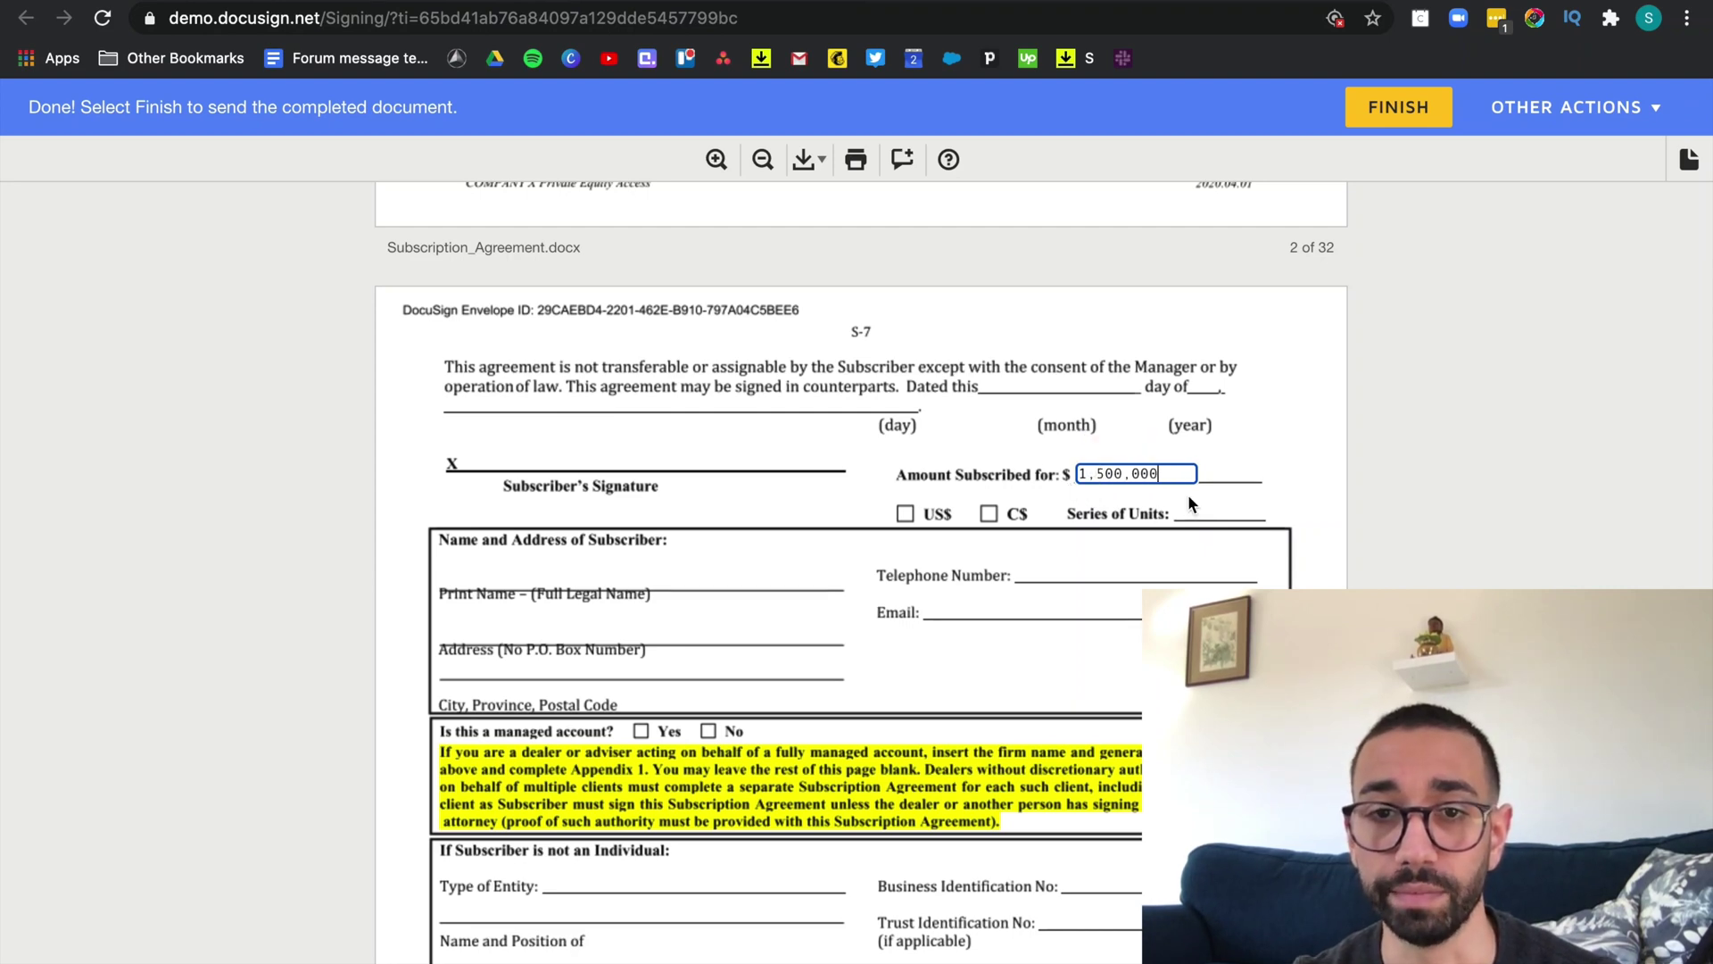
key(ctrl+Left)
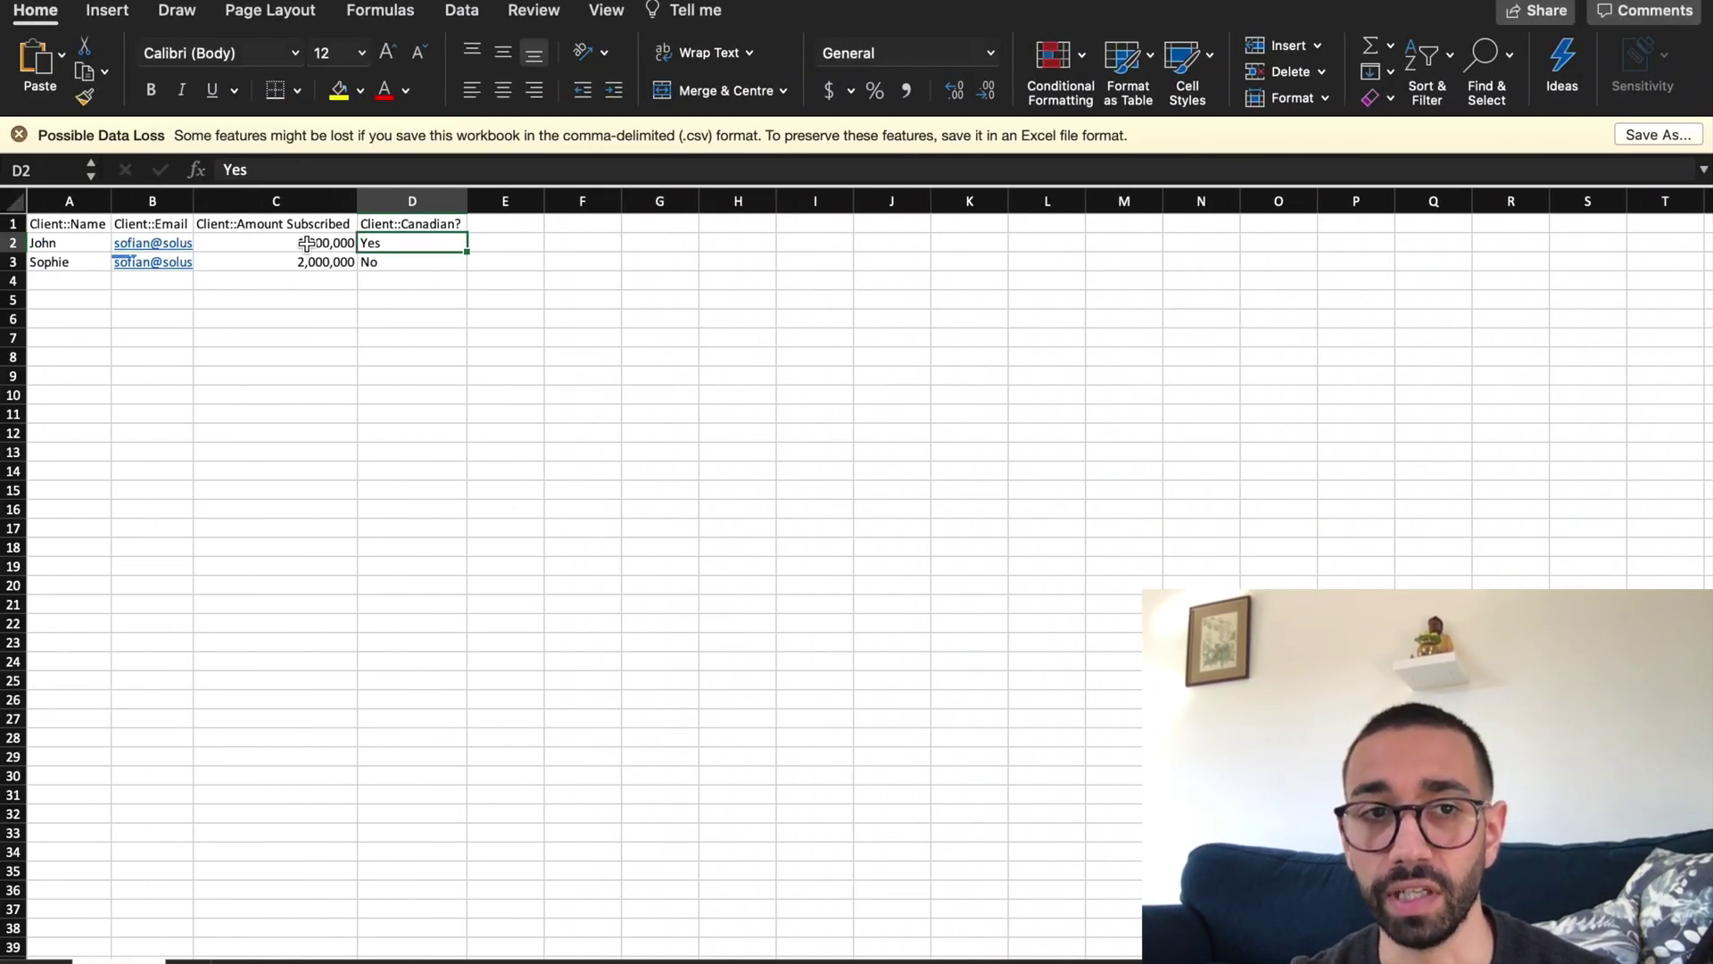
Check the first client's amount in cell C2, then return to the Gmail DocuSign email
click(306, 242)
key(ctrl+Right)
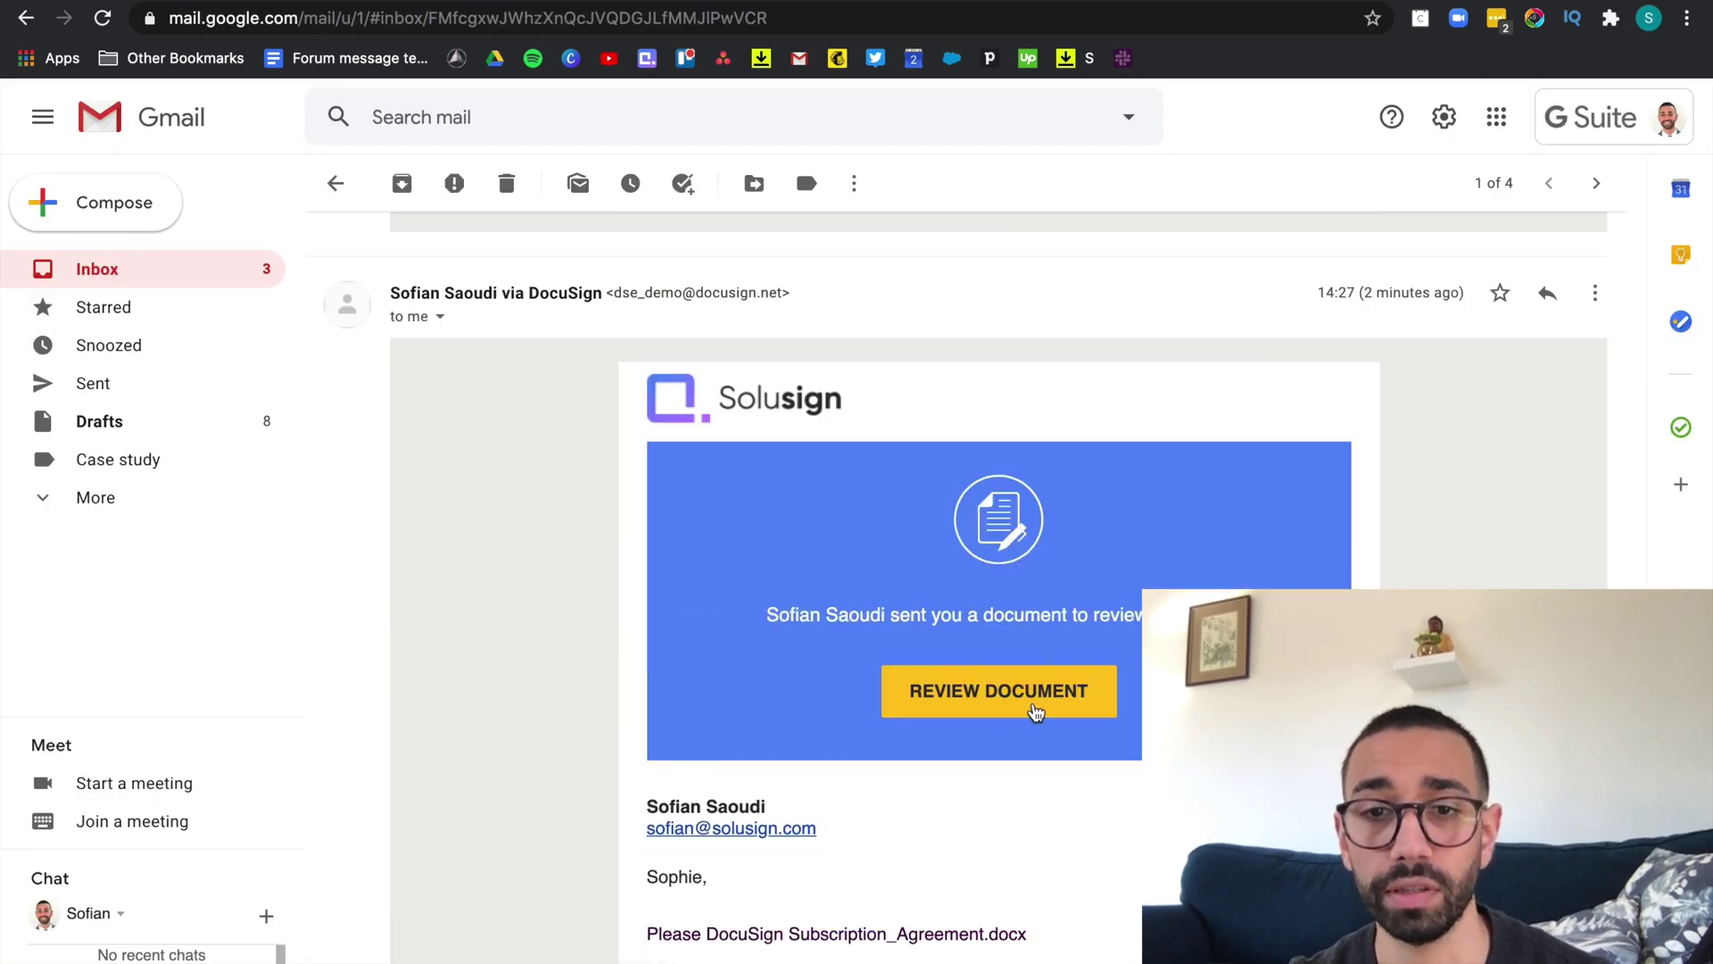
Open the second recipient's document and scroll to page S-7 showing 2,000,000 as Amount Subscribed
click(1004, 689)
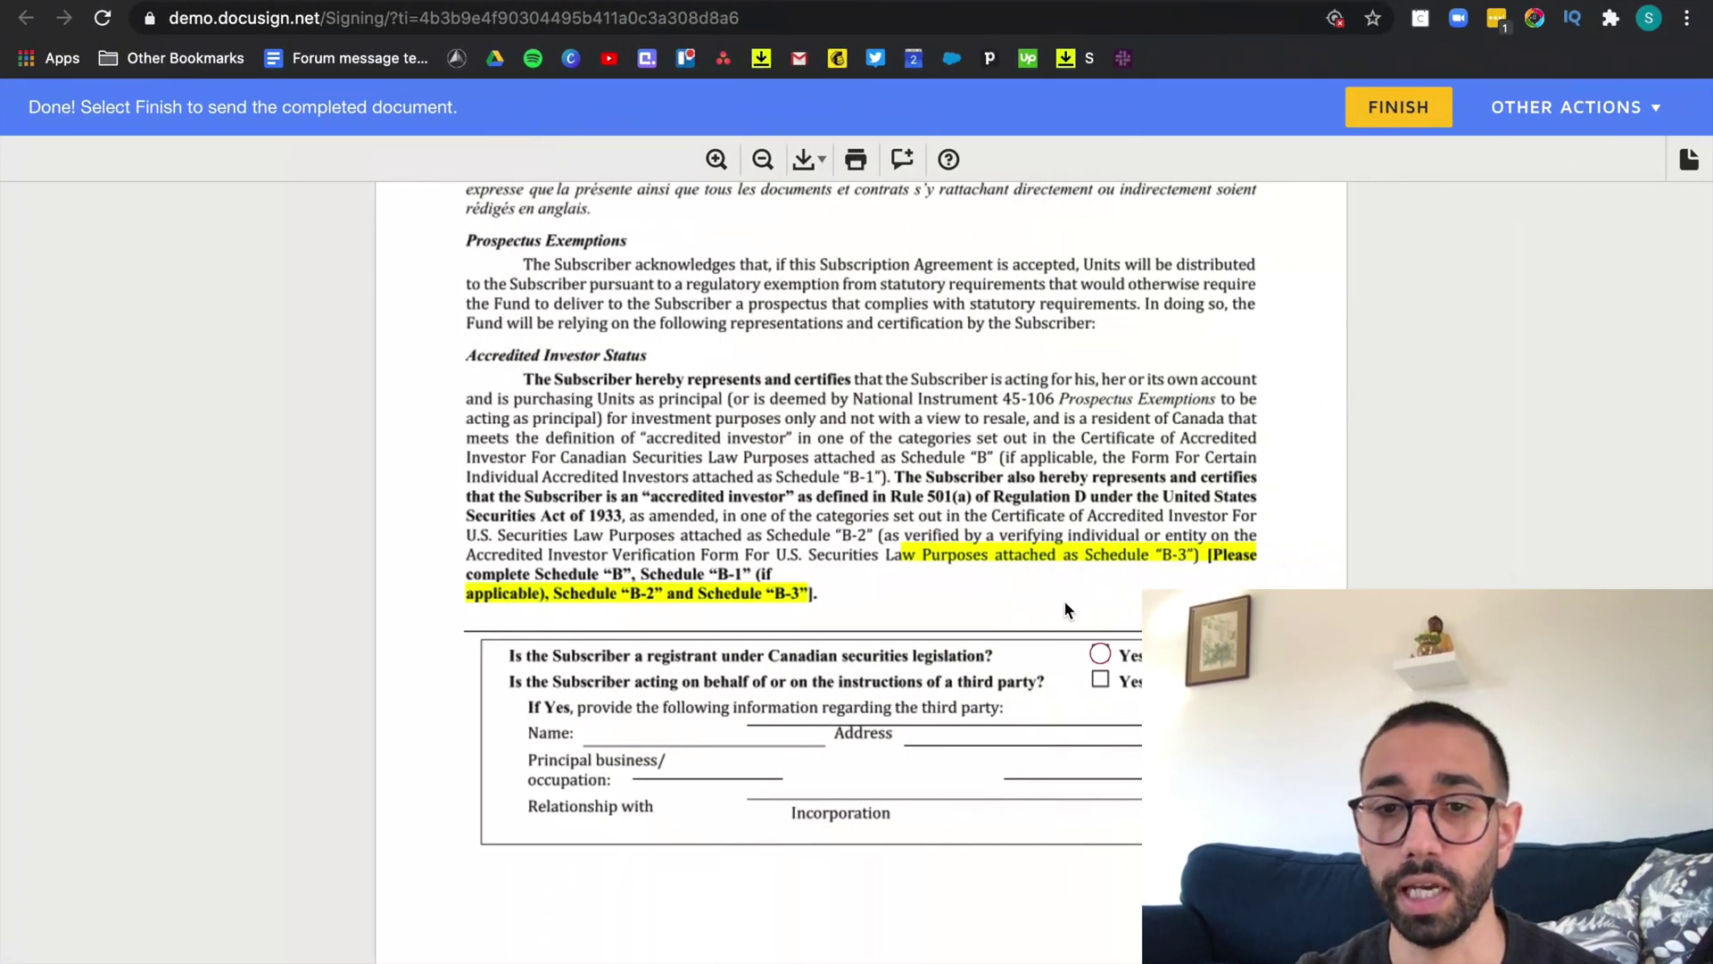
scroll(1063, 600, down, 5)
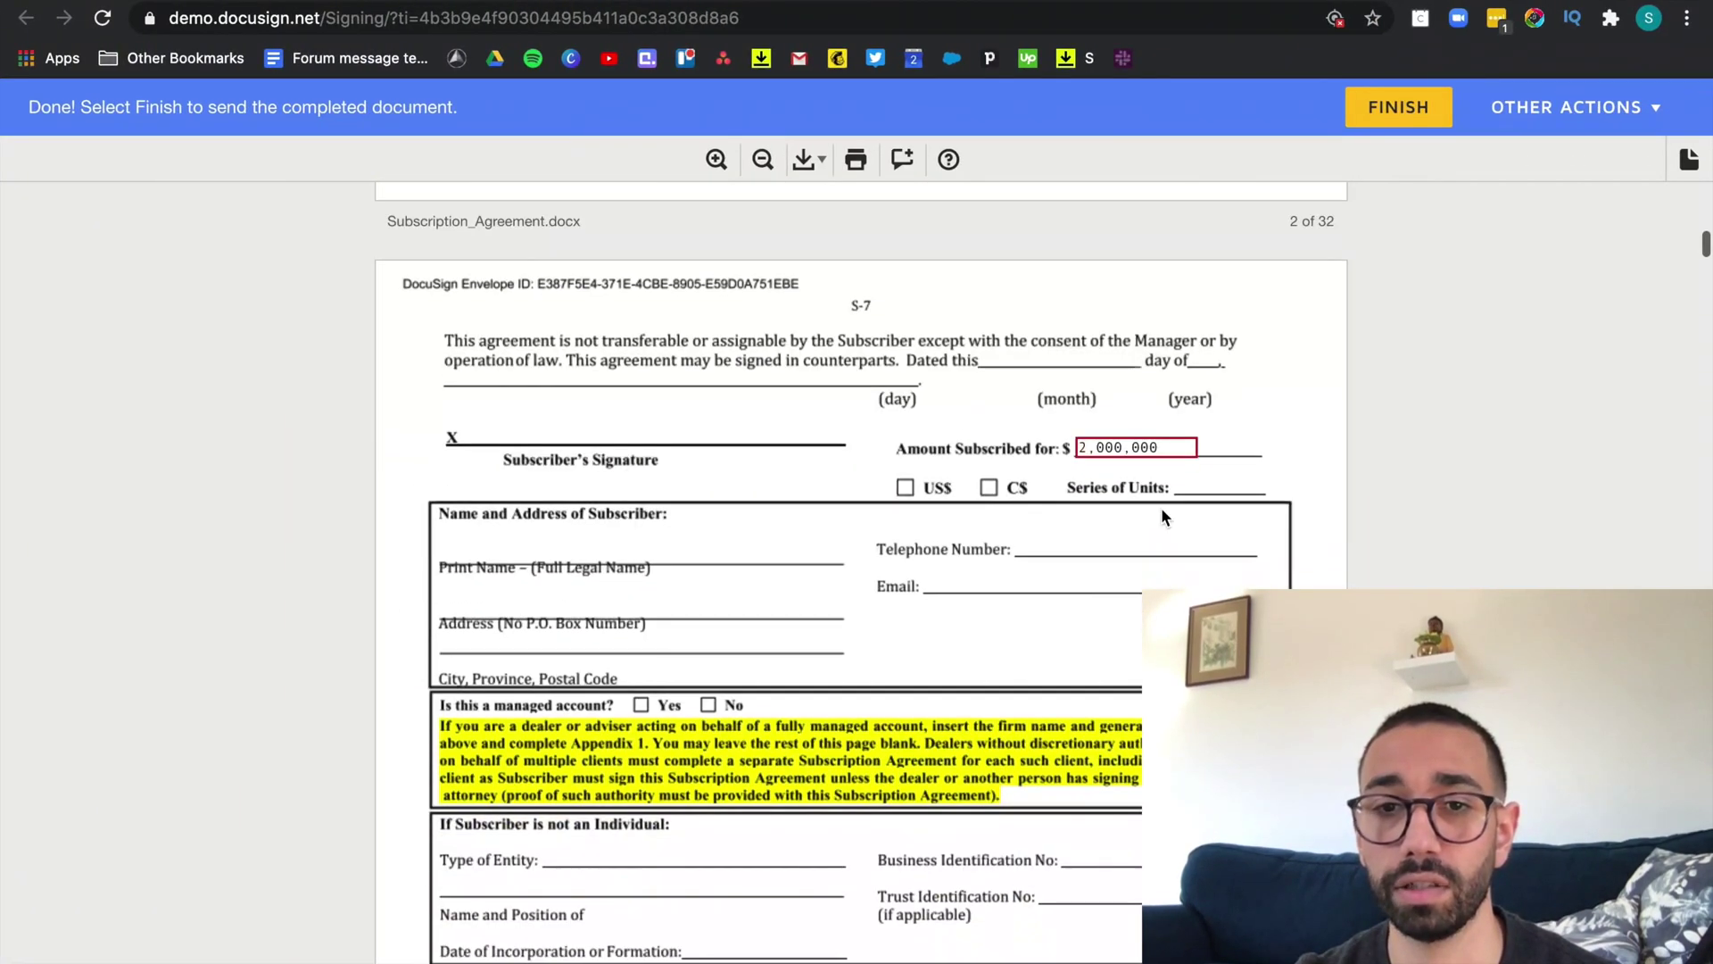